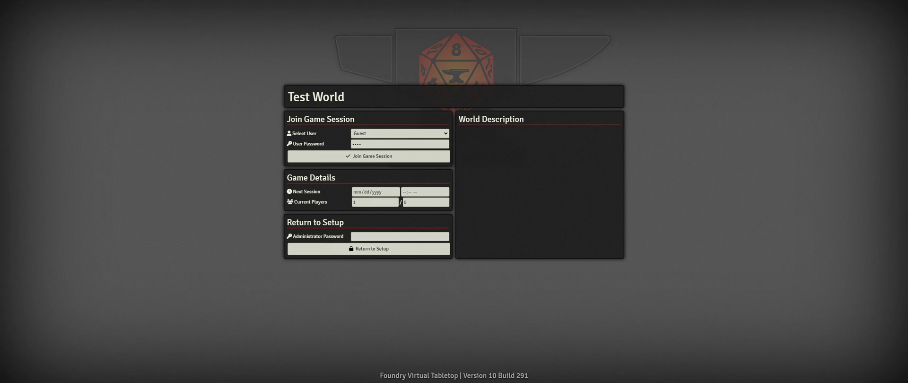
- Join the Test World session as the Guest user
{"action": "key", "text": "Return"}
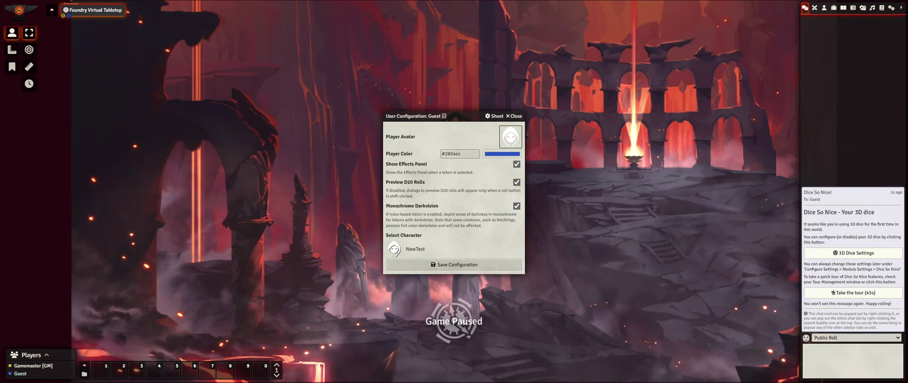
- Set the Guest player colour to bright blue (RGB 13, 74, 242), save, and open 3D dice settings
{"action": "left_click", "coordinate": [502, 154]}
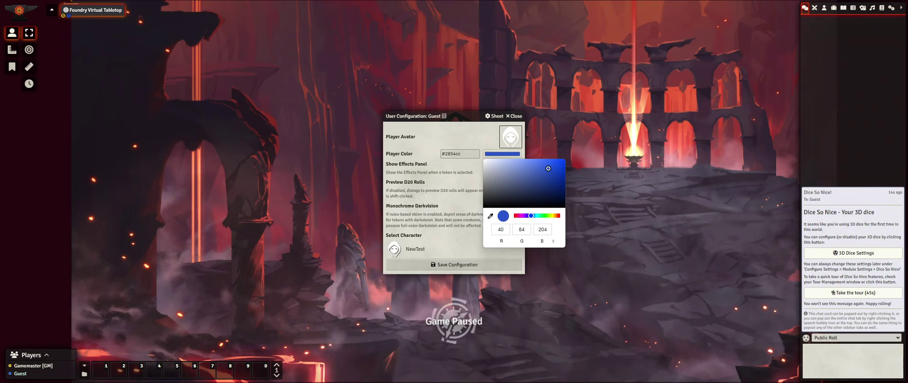
{"action": "left_click", "coordinate": [560, 163]}
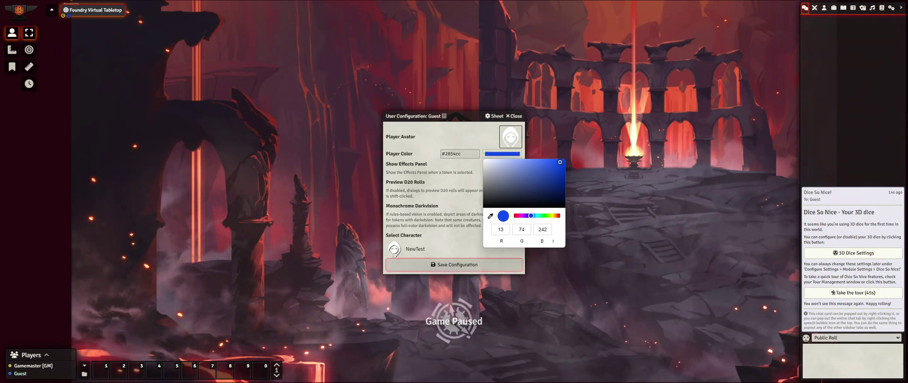
{"action": "left_click", "coordinate": [454, 265]}
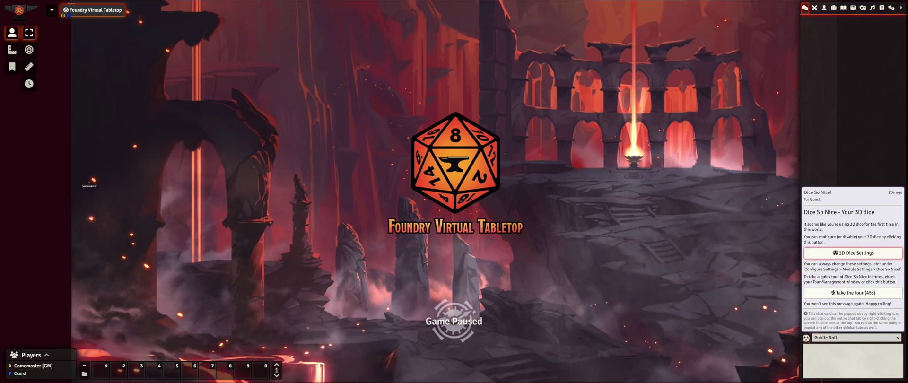
{"action": "left_click", "coordinate": [853, 253]}
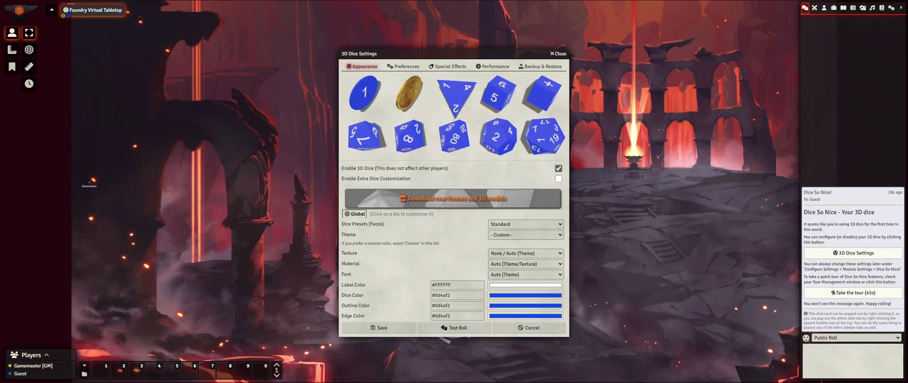
- View the dice Preferences and Special Effects tabs unchanged, close them, and show the Actors directory
{"action": "left_click", "coordinate": [403, 66]}
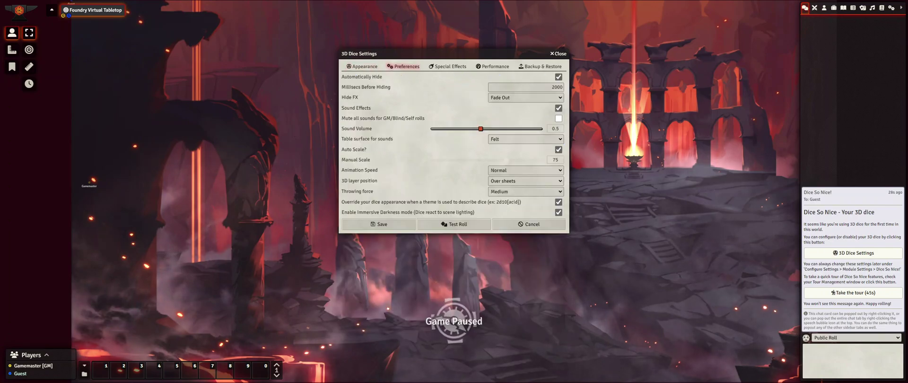
{"action": "left_click", "coordinate": [448, 66]}
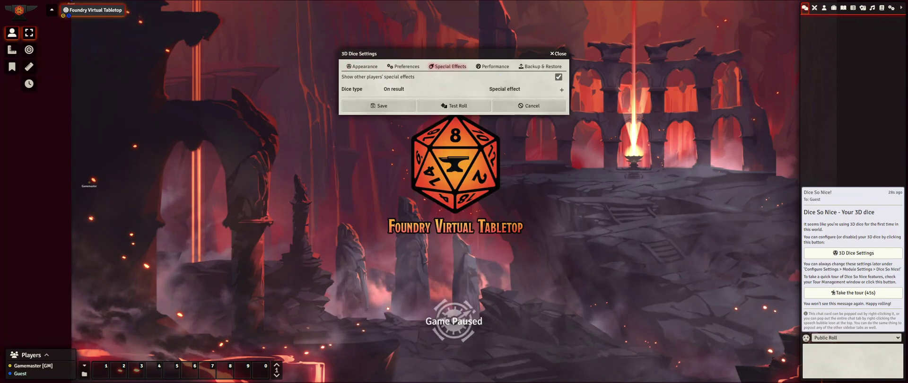
{"action": "key", "text": "Escape"}
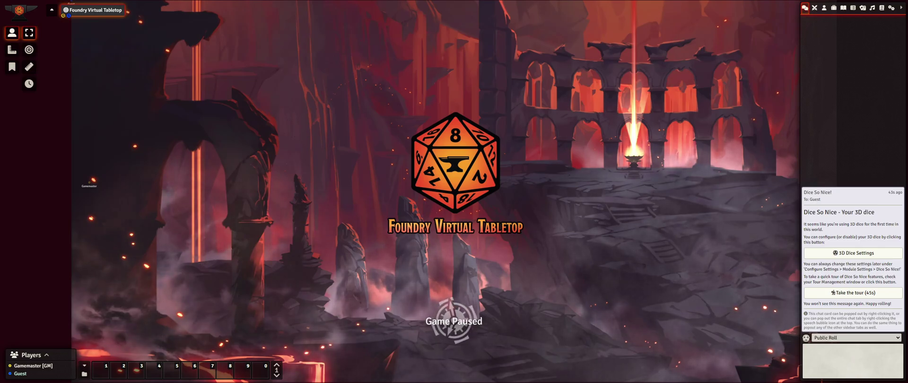
{"action": "left_click", "coordinate": [824, 8]}
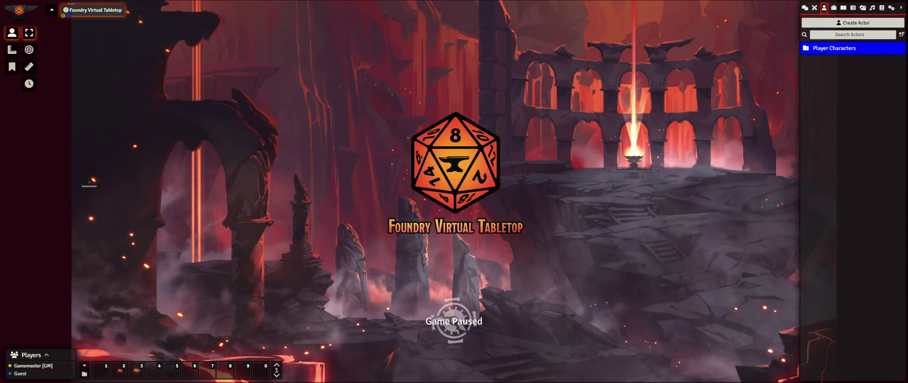
- Expand the Player Characters folder to reach the NewTest character sheet
{"action": "left_click", "coordinate": [834, 48]}
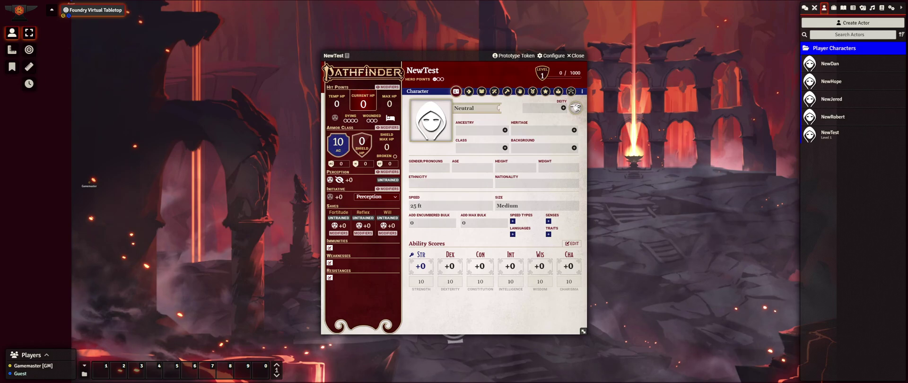
- Change the character name from NewTest to 'Gimloard' on the sheet
{"action": "double_click", "coordinate": [422, 70]}
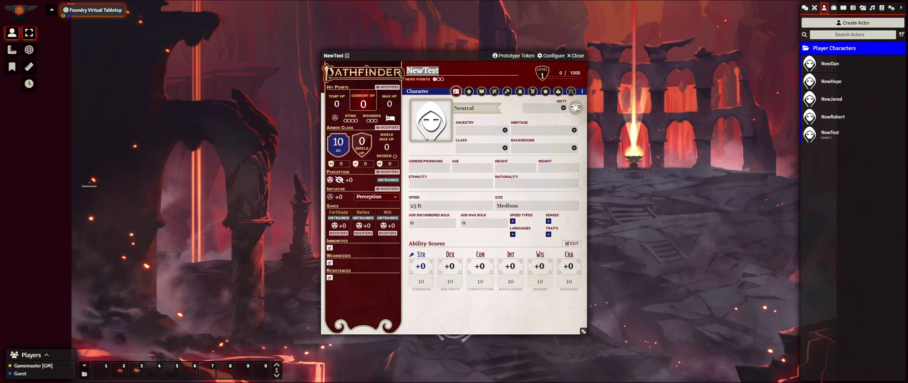
{"action": "type", "text": "Gim"}
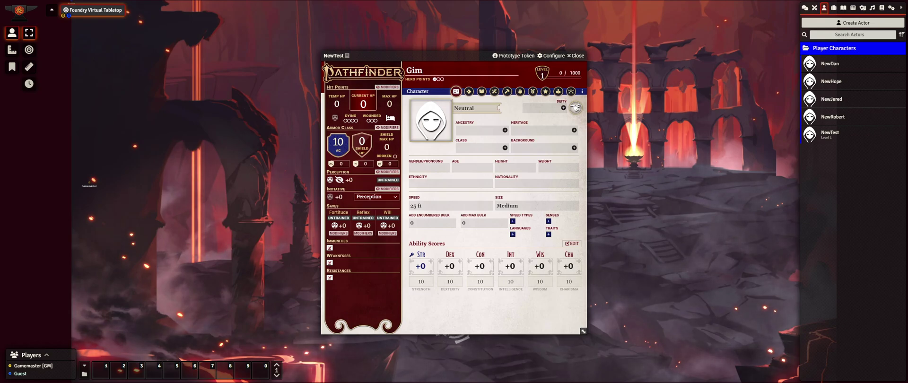
{"action": "type", "text": "loard"}
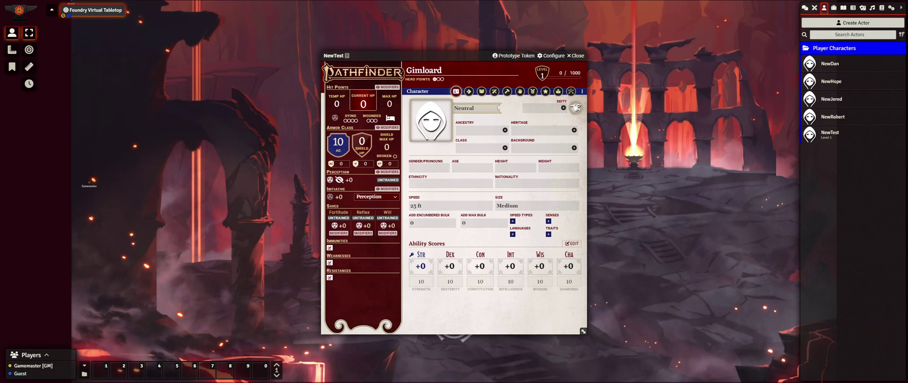
{"action": "key", "text": "Tab"}
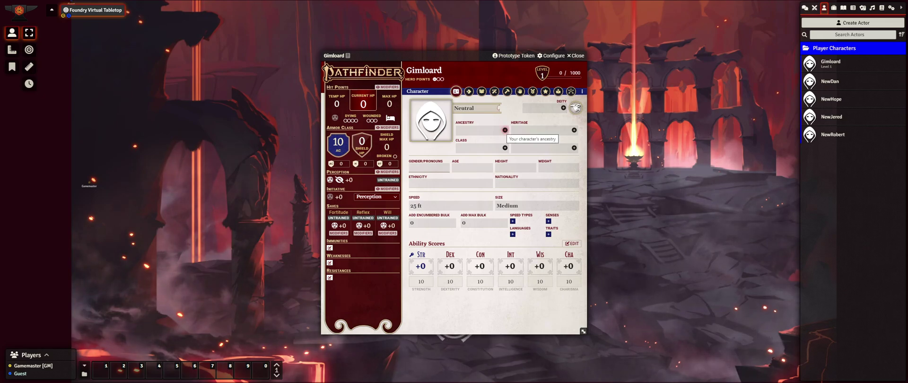
- Add Dwarf from the Ancestries compendium and choose the Clan Pistol as clan weapon
{"action": "left_click", "coordinate": [505, 130]}
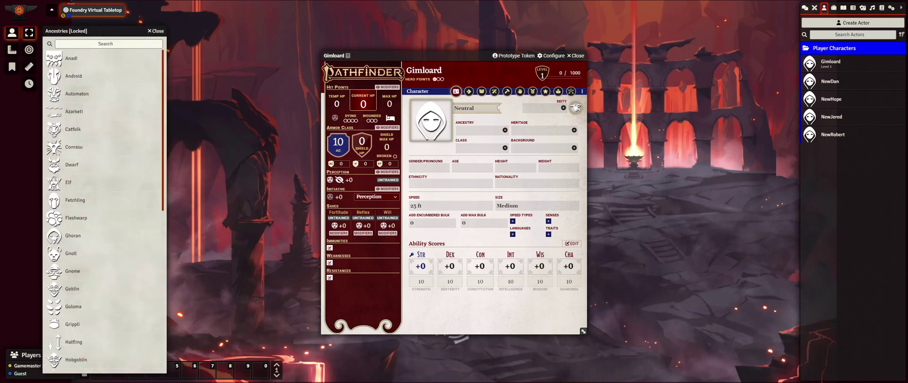
{"action": "scroll", "coordinate": [104, 210], "scroll_direction": "down", "scroll_amount": 4}
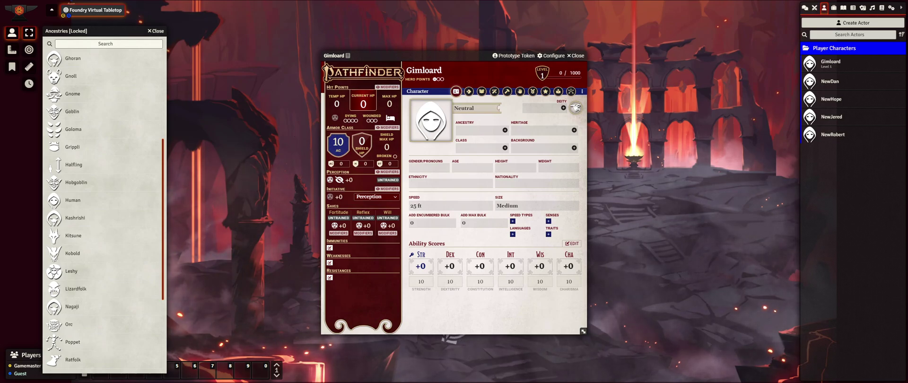
{"action": "scroll", "coordinate": [104, 210], "scroll_direction": "down", "scroll_amount": 3}
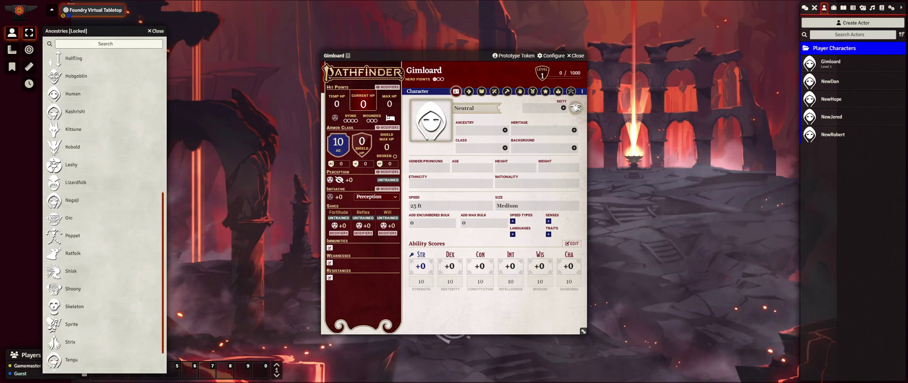
{"action": "scroll", "coordinate": [104, 210], "scroll_direction": "down", "scroll_amount": 1}
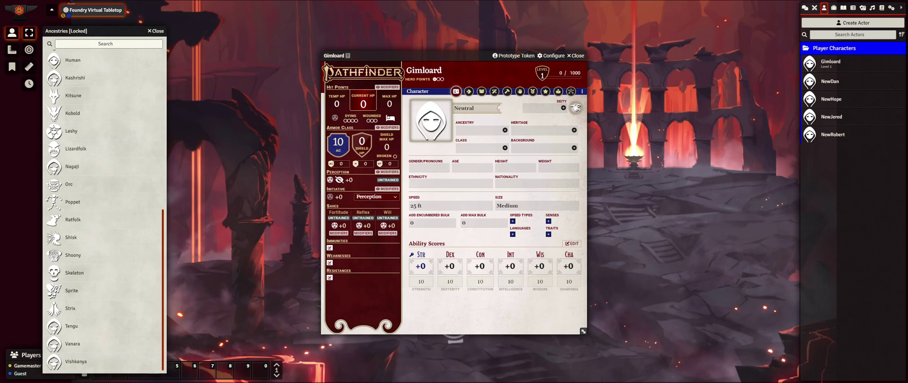
{"action": "scroll", "coordinate": [104, 210], "scroll_direction": "up", "scroll_amount": 3}
{"action": "scroll", "coordinate": [104, 210], "scroll_direction": "up", "scroll_amount": 7}
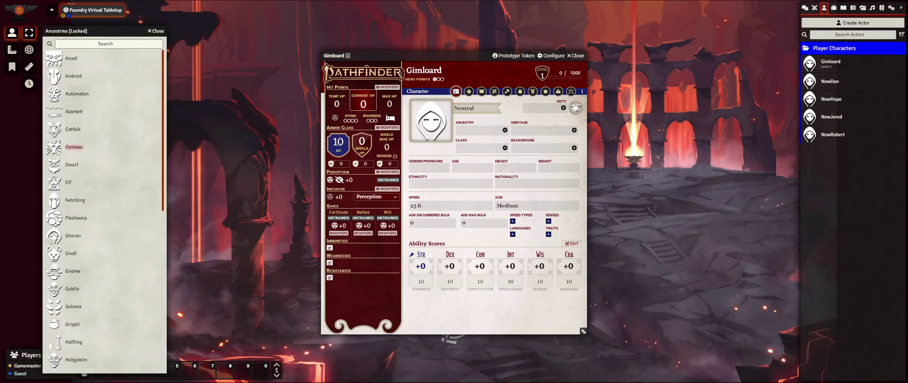
{"action": "left_click_drag", "start_coordinate": [54, 165], "coordinate": [482, 128]}
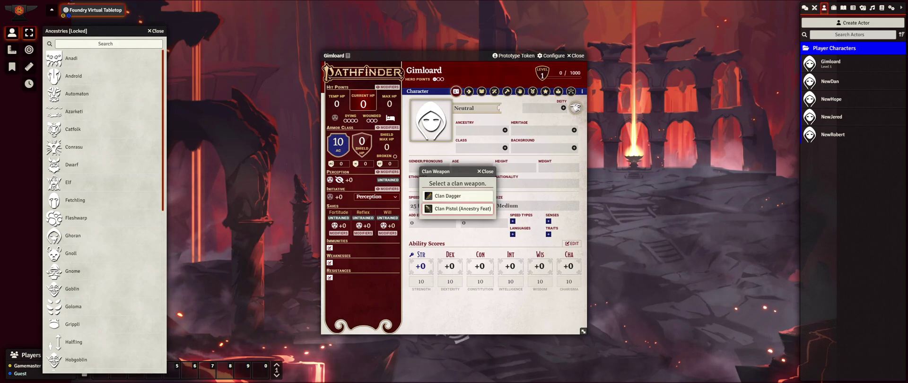
{"action": "left_click", "coordinate": [458, 208]}
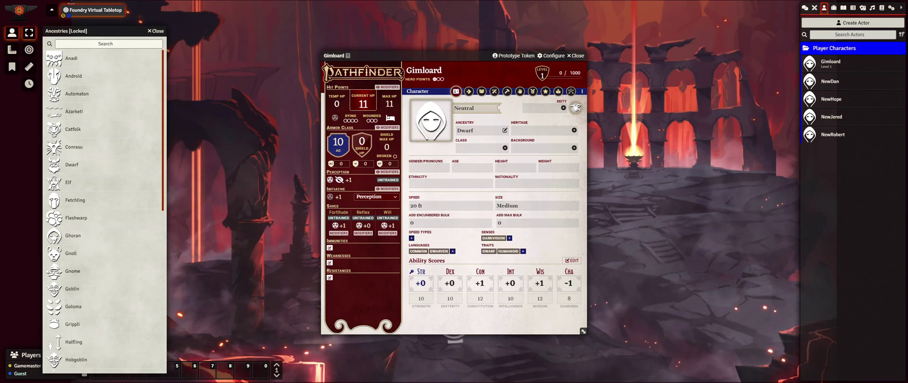
- Close the ancestries list and check Gimloard's inventory before returning to the details
{"action": "left_click", "coordinate": [156, 31]}
{"action": "left_click", "coordinate": [482, 91]}
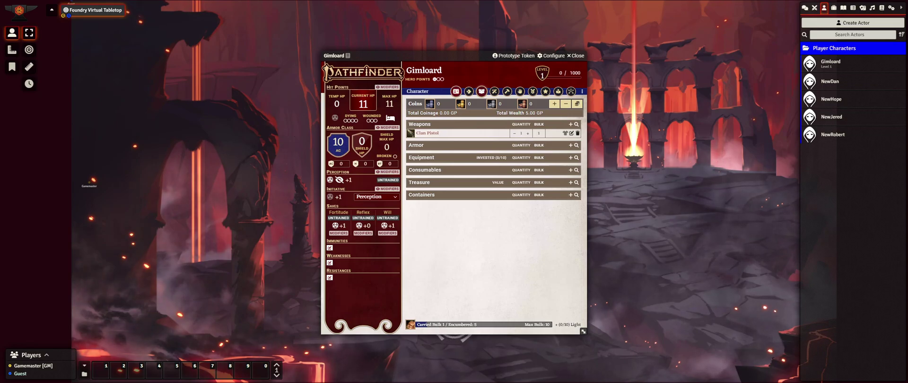
{"action": "left_click", "coordinate": [456, 91]}
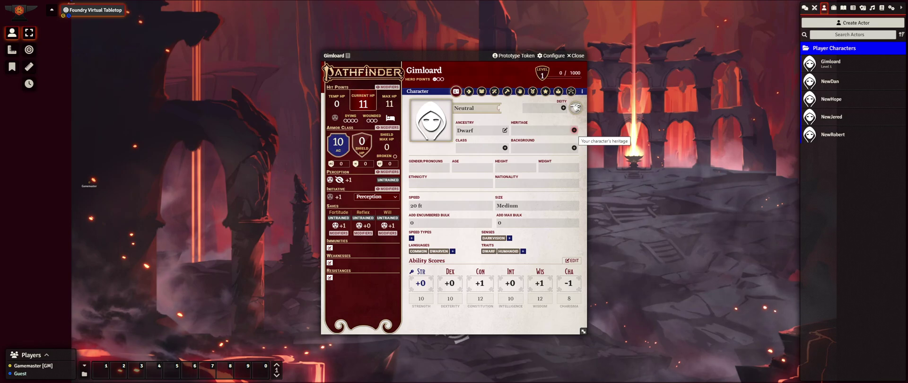
- Search heritages for 'dwar', read Forge Dwarf, and add it as Gimloard's heritage
{"action": "left_click", "coordinate": [574, 130]}
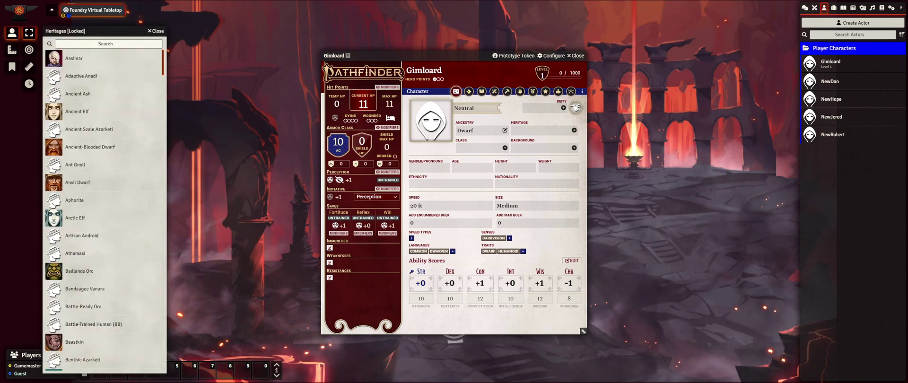
{"action": "scroll", "coordinate": [104, 208], "scroll_direction": "down", "scroll_amount": 5}
{"action": "scroll", "coordinate": [104, 208], "scroll_direction": "down", "scroll_amount": 5}
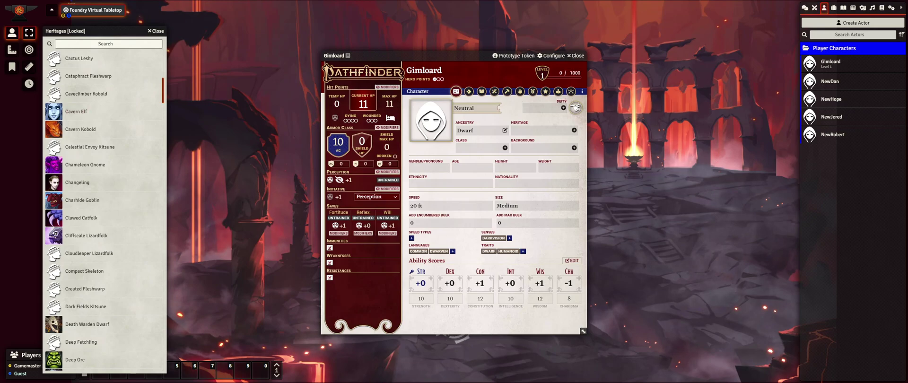
{"action": "left_click", "coordinate": [109, 44]}
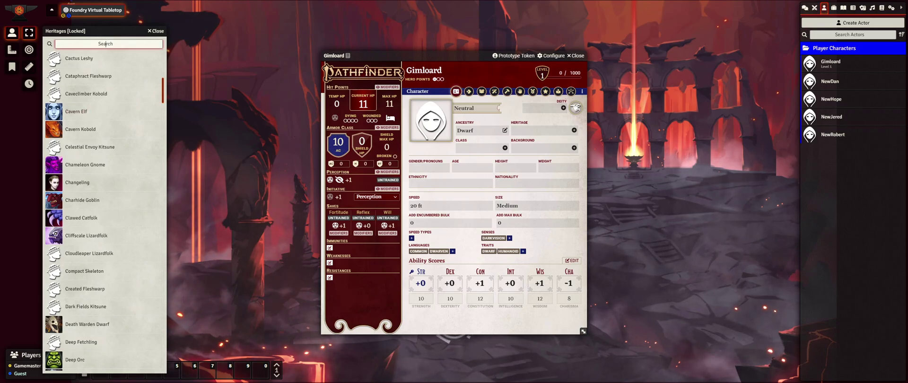
{"action": "type", "text": "dwar"}
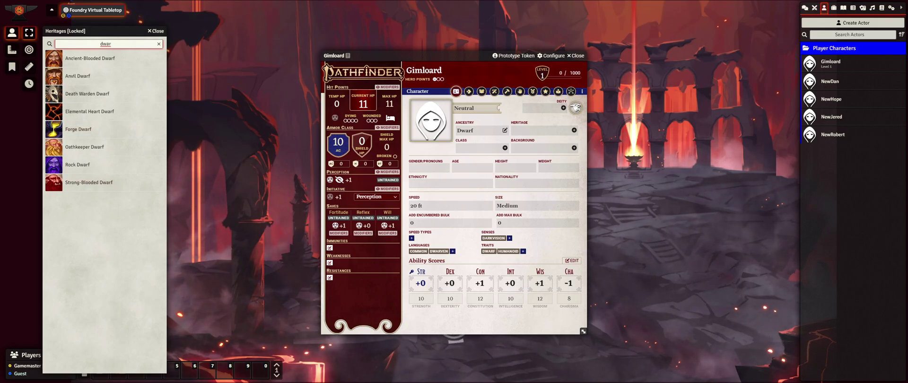
{"action": "left_click", "coordinate": [78, 129]}
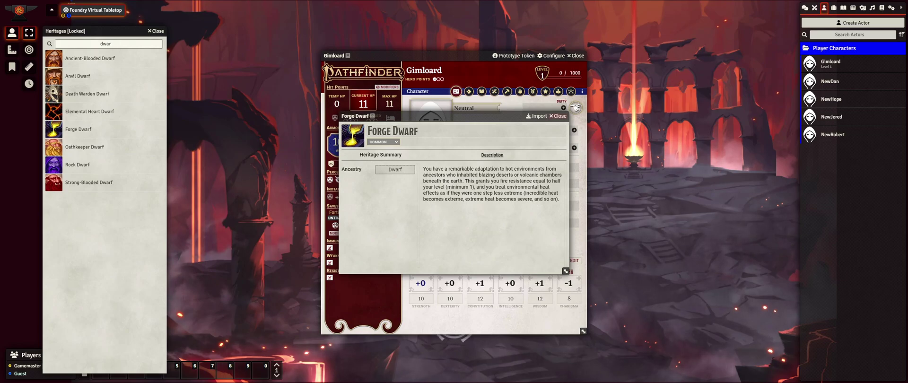
{"action": "key", "text": "Escape"}
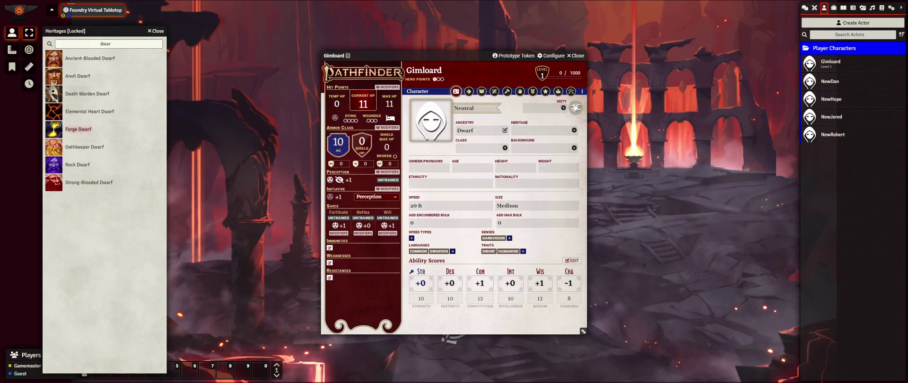
{"action": "left_click_drag", "start_coordinate": [54, 129], "coordinate": [537, 129]}
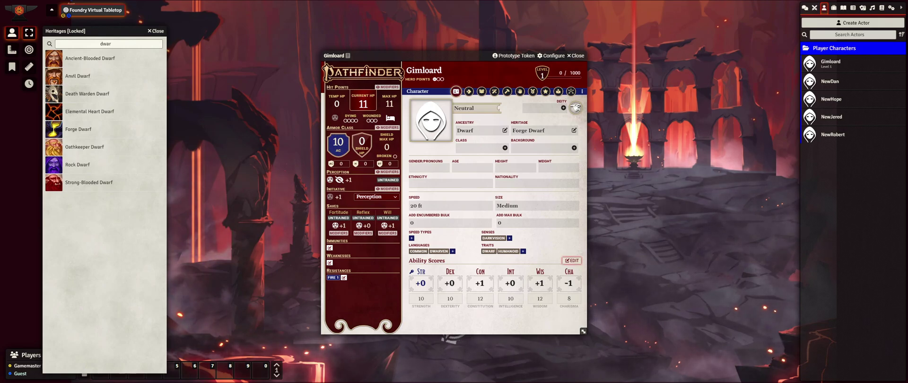
{"action": "left_click", "coordinate": [572, 260]}
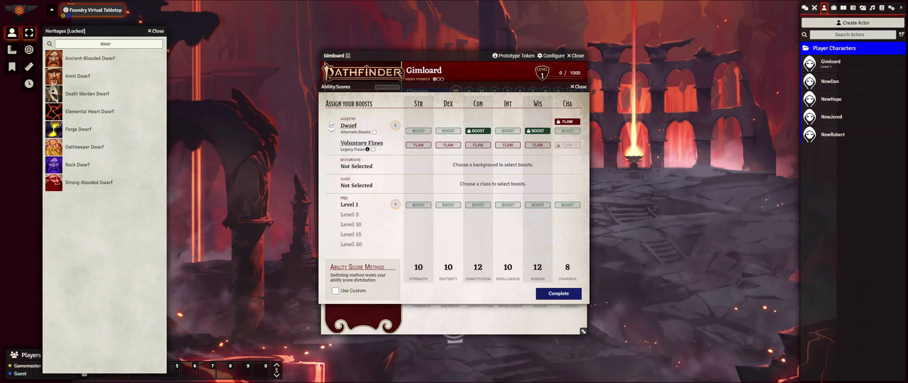
- Turn Dwarf alternate boosts off, keeping Con and Wis boosts with a Charisma flaw
{"action": "left_click", "coordinate": [375, 132]}
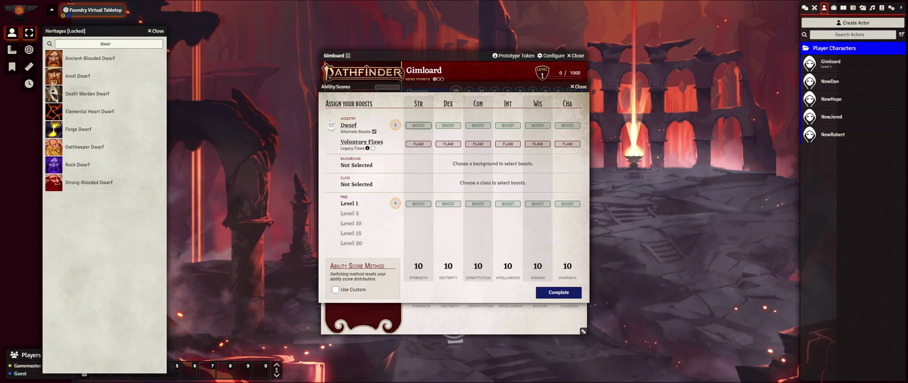
{"action": "left_click", "coordinate": [374, 131]}
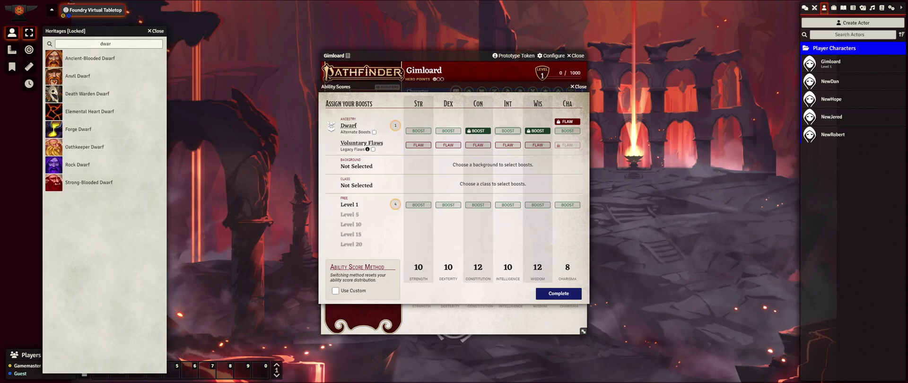
{"action": "key", "text": "Escape"}
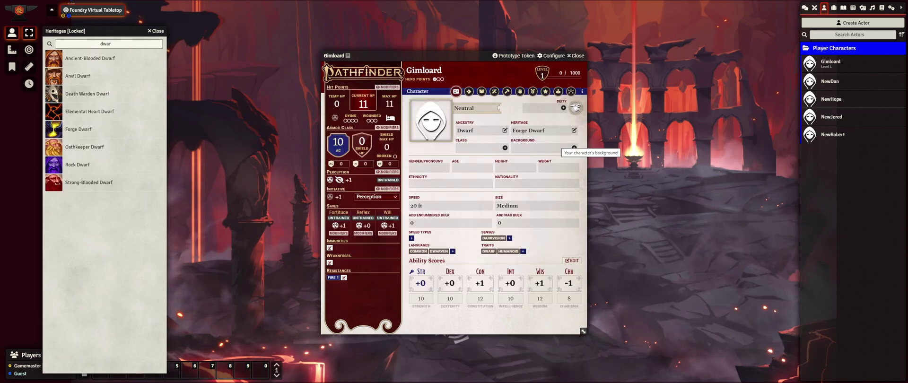
- Close the heritages list and add Gunslinger from the Classes compendium to the sheet
{"action": "key", "text": "Escape"}
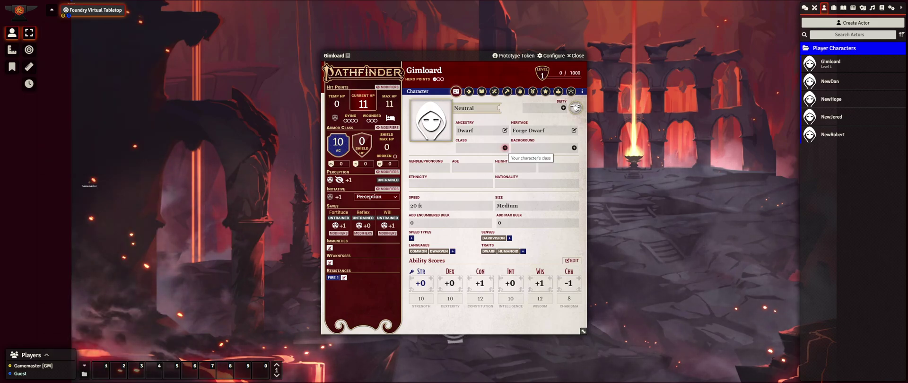
{"action": "left_click", "coordinate": [505, 148]}
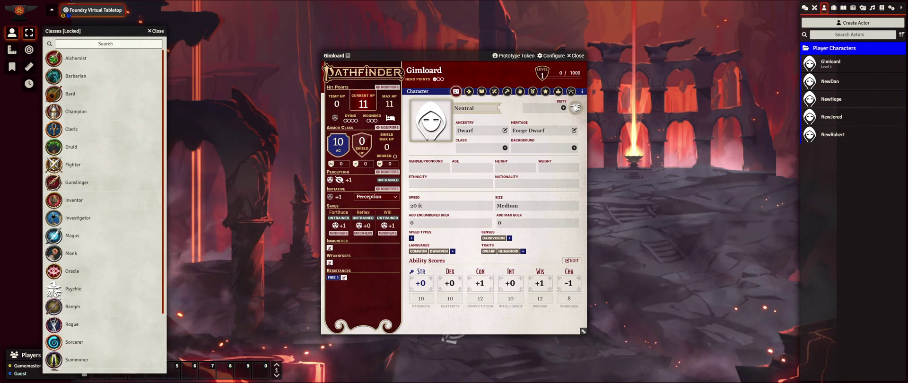
{"action": "scroll", "coordinate": [105, 210], "scroll_direction": "down", "scroll_amount": 2}
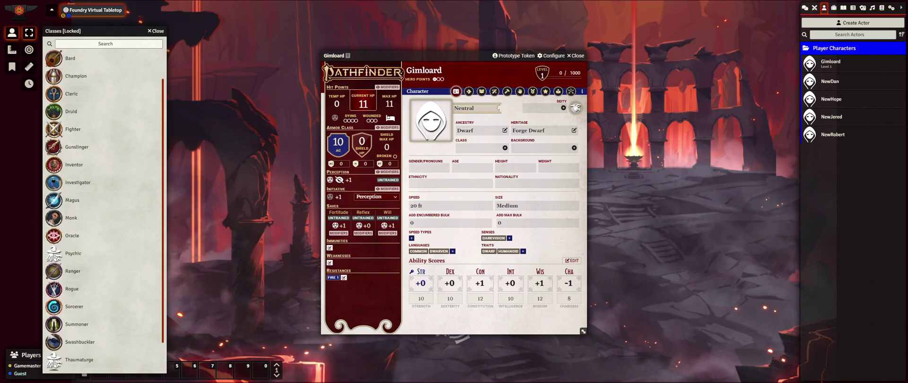
{"action": "scroll", "coordinate": [105, 210], "scroll_direction": "down", "scroll_amount": 2}
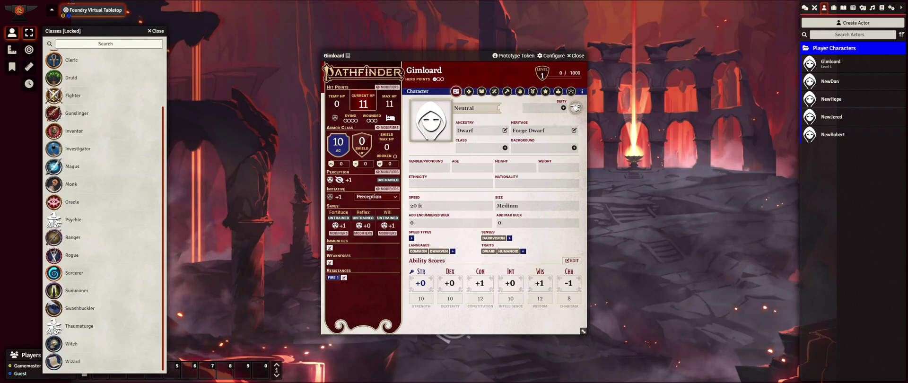
{"action": "scroll", "coordinate": [105, 211], "scroll_direction": "up", "scroll_amount": 4}
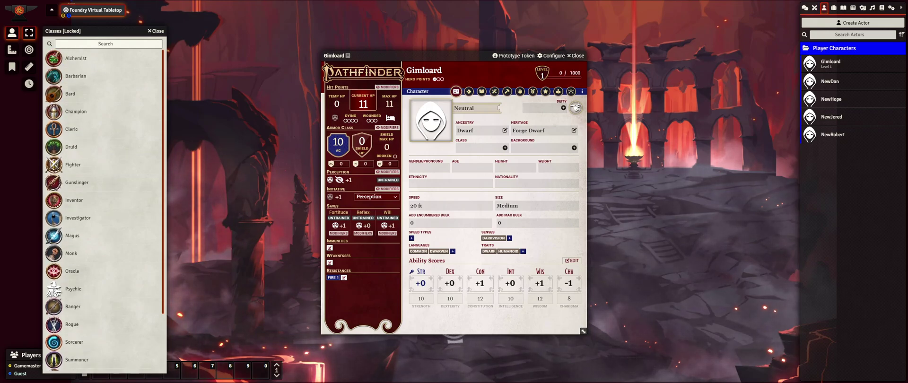
{"action": "scroll", "coordinate": [75, 113], "scroll_direction": "down", "scroll_amount": 4}
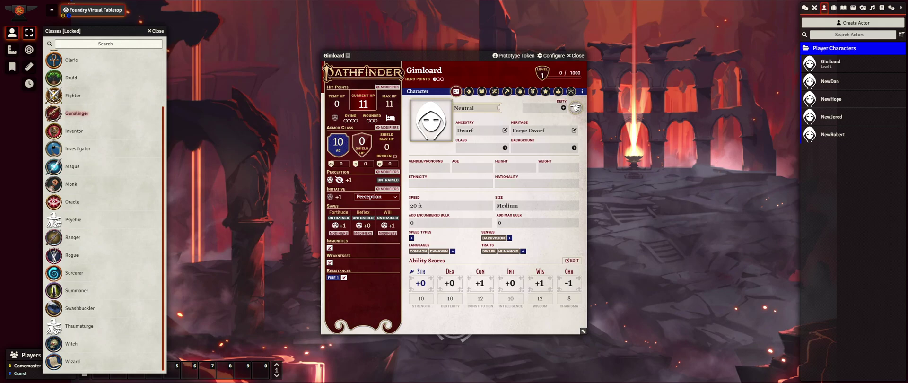
{"action": "left_click_drag", "start_coordinate": [75, 113], "coordinate": [465, 148]}
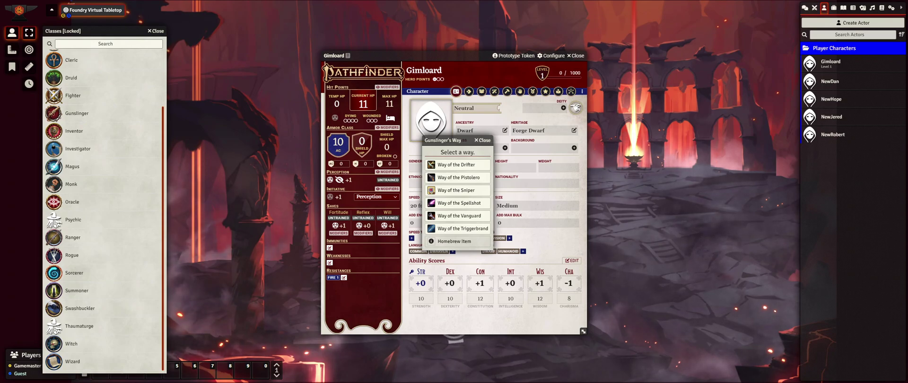
- Resolve the Gunslinger's Way prompt so the sheet shows Gunslinger with 19 HP and AC 14
{"action": "left_click", "coordinate": [465, 165]}
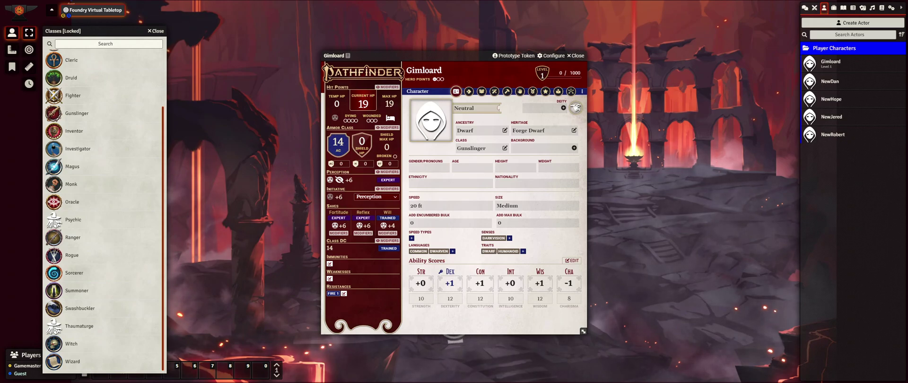
- Open the Backgrounds compendium, browse the list down to Wonder Taster, and focus its search field
{"action": "left_click", "coordinate": [574, 148]}
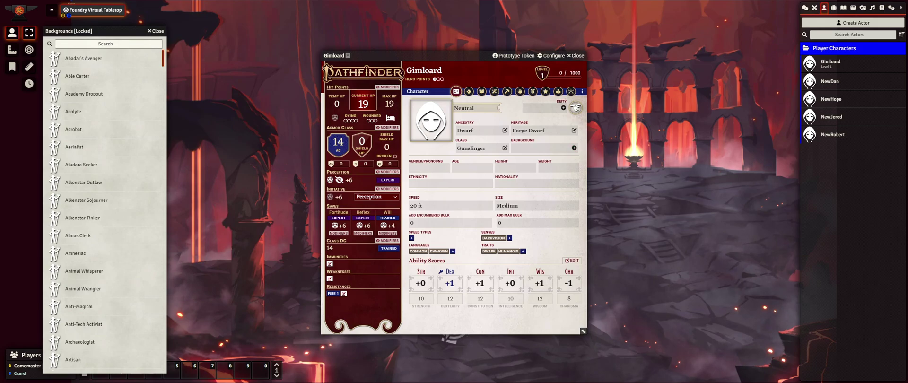
{"action": "scroll", "coordinate": [89, 129], "scroll_direction": "down", "scroll_amount": 10}
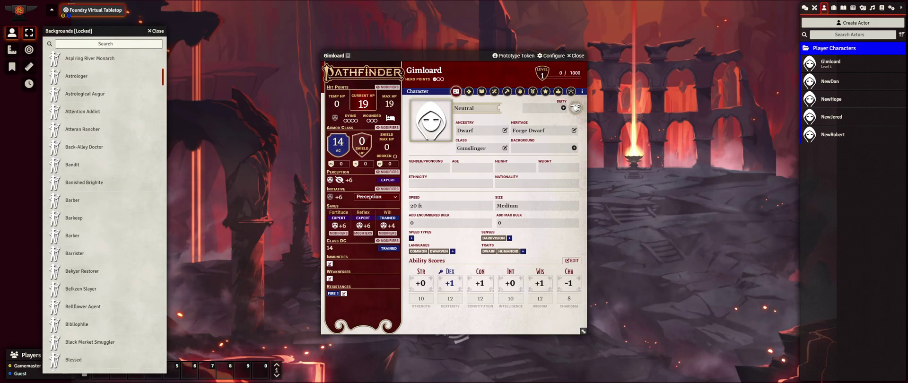
{"action": "scroll", "coordinate": [90, 130], "scroll_direction": "down", "scroll_amount": 10}
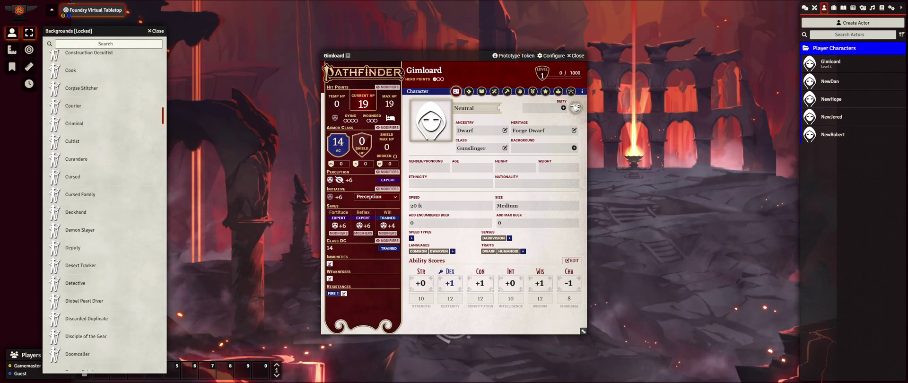
{"action": "scroll", "coordinate": [104, 209], "scroll_direction": "down", "scroll_amount": 10}
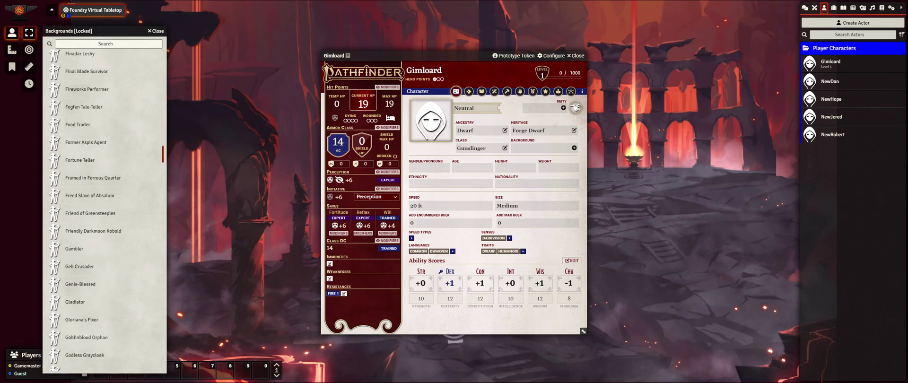
{"action": "scroll", "coordinate": [104, 208], "scroll_direction": "down", "scroll_amount": 5}
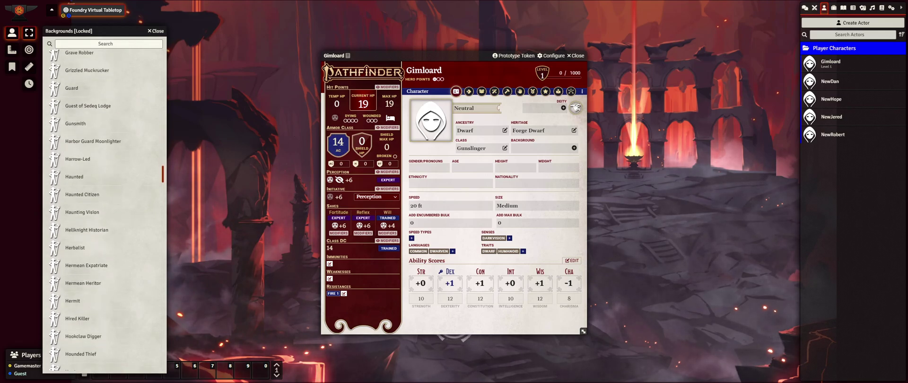
{"action": "scroll", "coordinate": [105, 208], "scroll_direction": "down", "scroll_amount": 5}
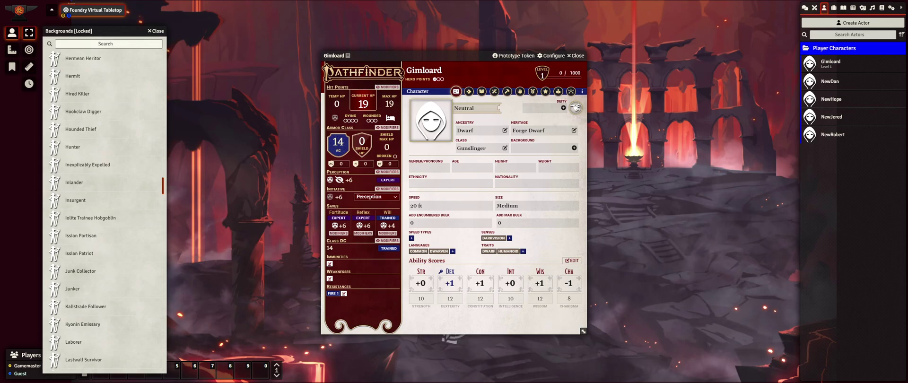
{"action": "scroll", "coordinate": [104, 209], "scroll_direction": "down", "scroll_amount": 10}
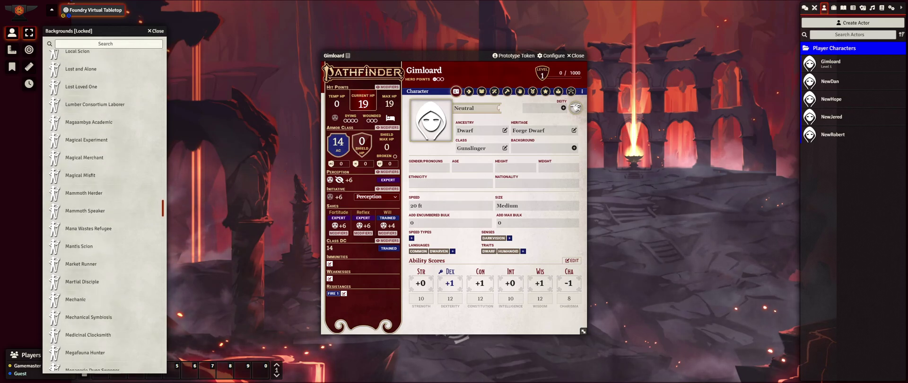
{"action": "scroll", "coordinate": [104, 208], "scroll_direction": "down", "scroll_amount": 5}
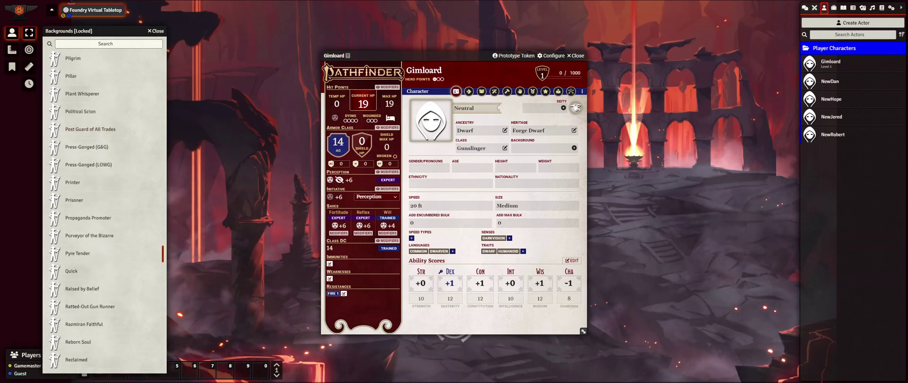
{"action": "scroll", "coordinate": [104, 208], "scroll_direction": "down", "scroll_amount": 1}
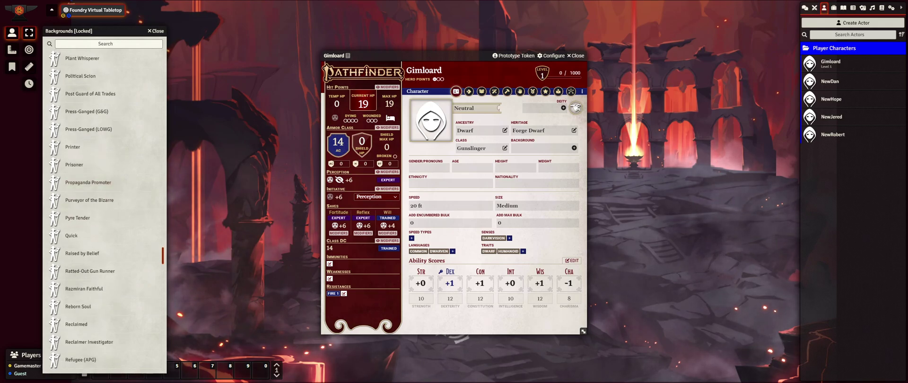
{"action": "scroll", "coordinate": [104, 209], "scroll_direction": "down", "scroll_amount": 6}
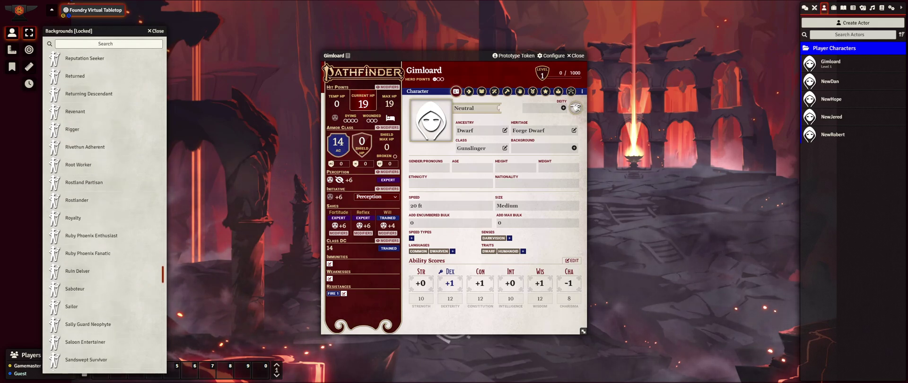
{"action": "scroll", "coordinate": [104, 208], "scroll_direction": "down", "scroll_amount": 3}
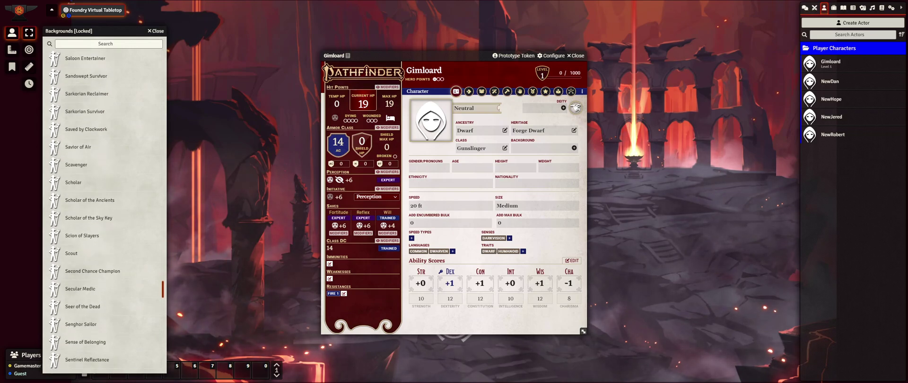
{"action": "scroll", "coordinate": [104, 208], "scroll_direction": "down", "scroll_amount": 2}
{"action": "scroll", "coordinate": [104, 208], "scroll_direction": "down", "scroll_amount": 7}
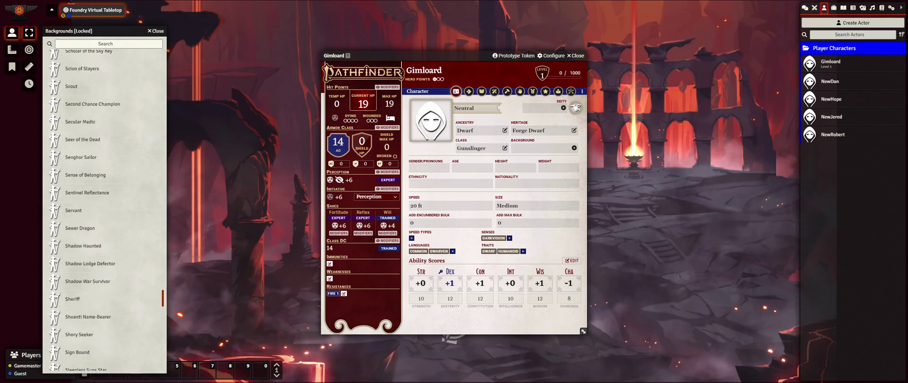
{"action": "scroll", "coordinate": [104, 209], "scroll_direction": "down", "scroll_amount": 9}
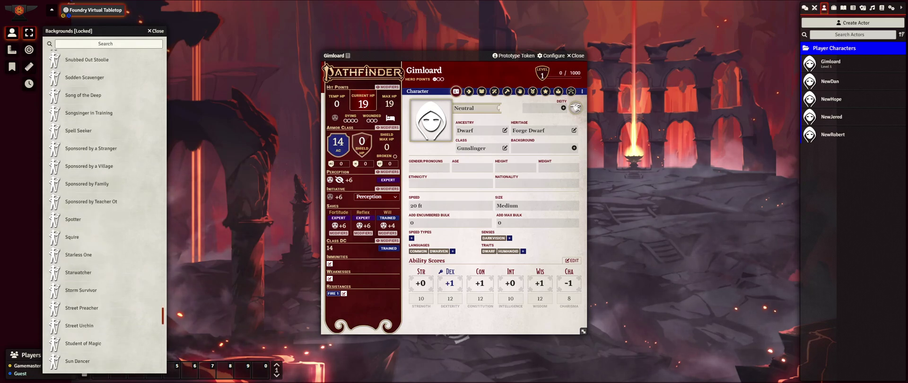
{"action": "scroll", "coordinate": [104, 208], "scroll_direction": "down", "scroll_amount": 4}
{"action": "scroll", "coordinate": [104, 208], "scroll_direction": "down", "scroll_amount": 4}
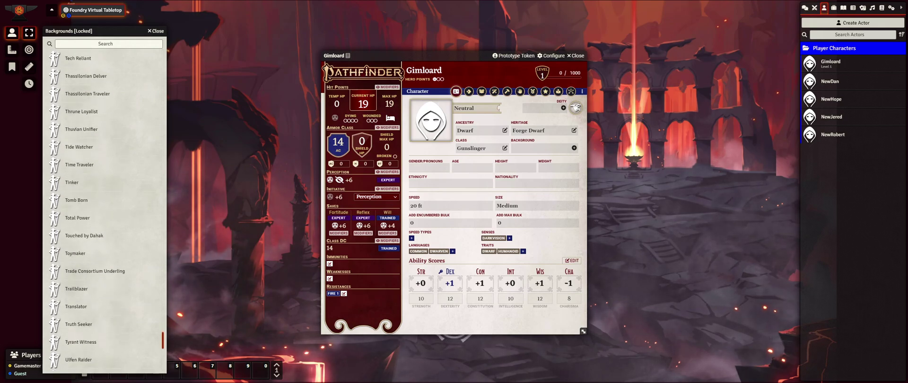
{"action": "scroll", "coordinate": [104, 208], "scroll_direction": "down", "scroll_amount": 4}
{"action": "scroll", "coordinate": [105, 208], "scroll_direction": "down", "scroll_amount": 3}
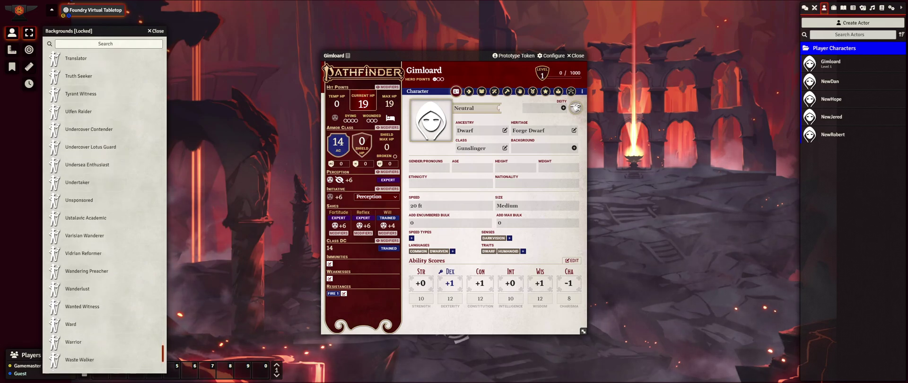
{"action": "scroll", "coordinate": [104, 209], "scroll_direction": "down", "scroll_amount": 4}
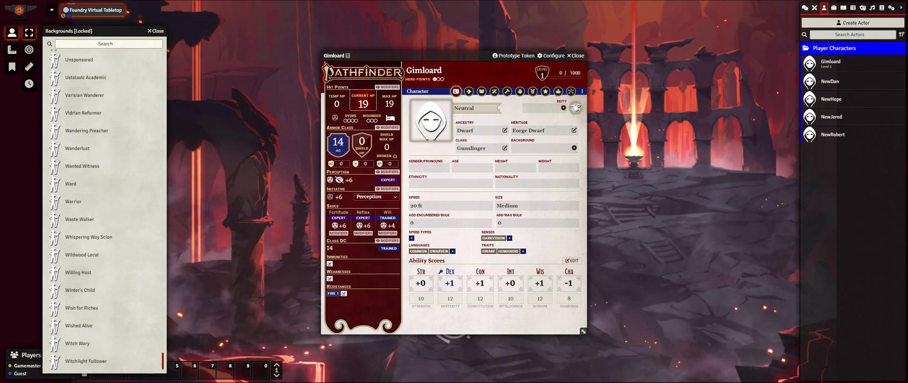
{"action": "scroll", "coordinate": [104, 209], "scroll_direction": "up", "scroll_amount": 4}
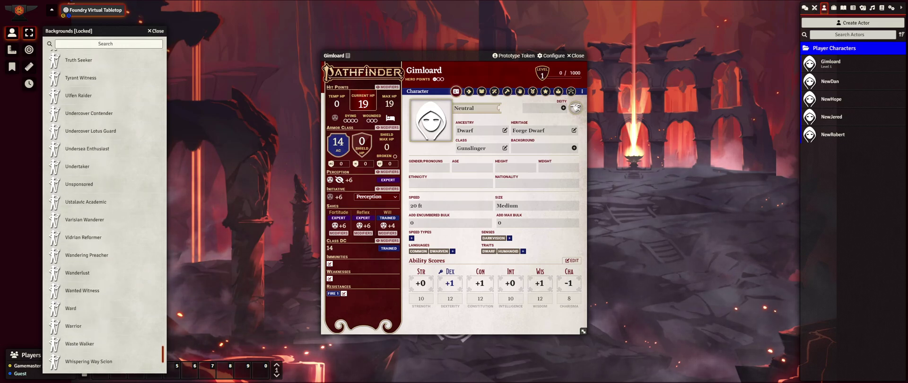
{"action": "left_click", "coordinate": [105, 43]}
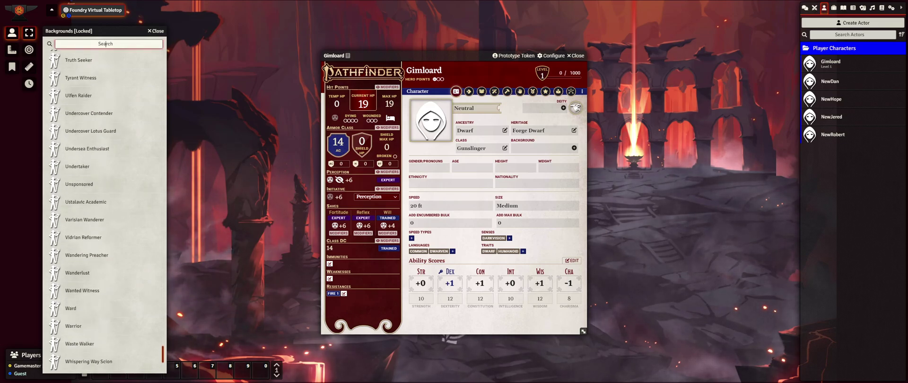
- Filter the backgrounds list by typing a search for 'alk'
{"action": "type", "text": "ask"}
{"action": "key", "text": "BackSpace"}
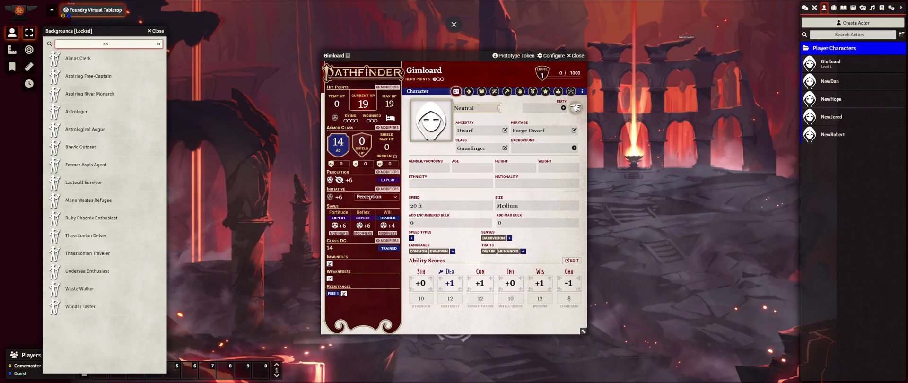
{"action": "key", "text": "Escape"}
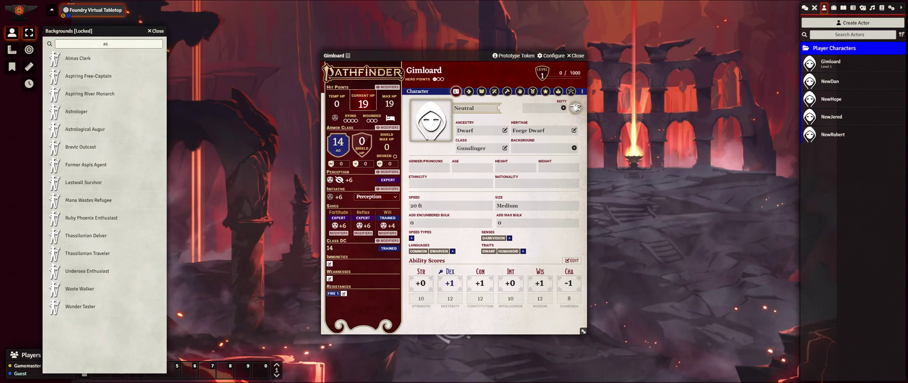
{"action": "left_click", "coordinate": [106, 44]}
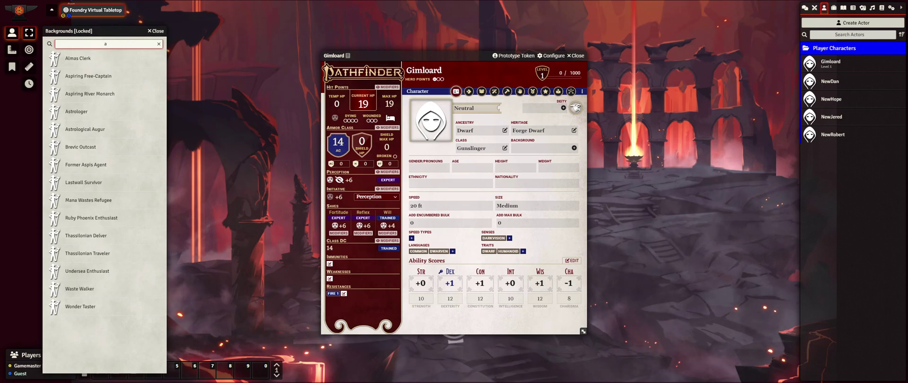
{"action": "type", "text": "lk"}
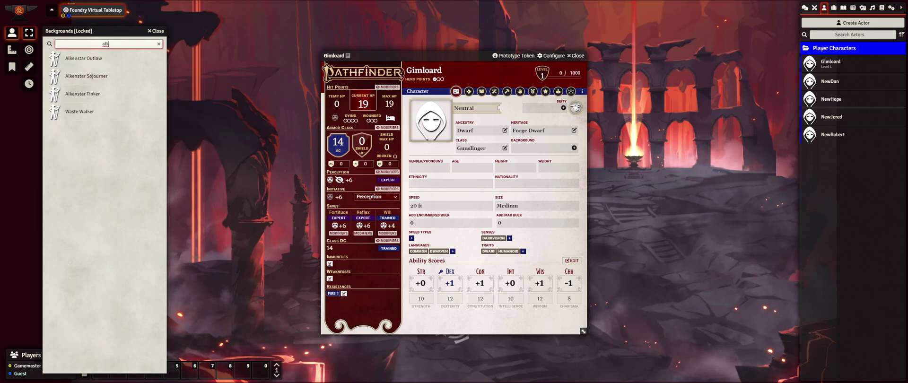
- Read the Alkenstar Outlaw background, close it, and clear the search text
{"action": "left_click", "coordinate": [84, 58]}
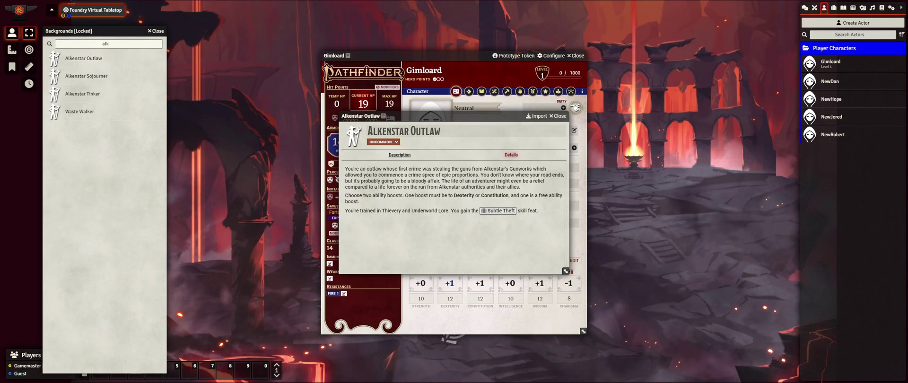
{"action": "key", "text": "Escape"}
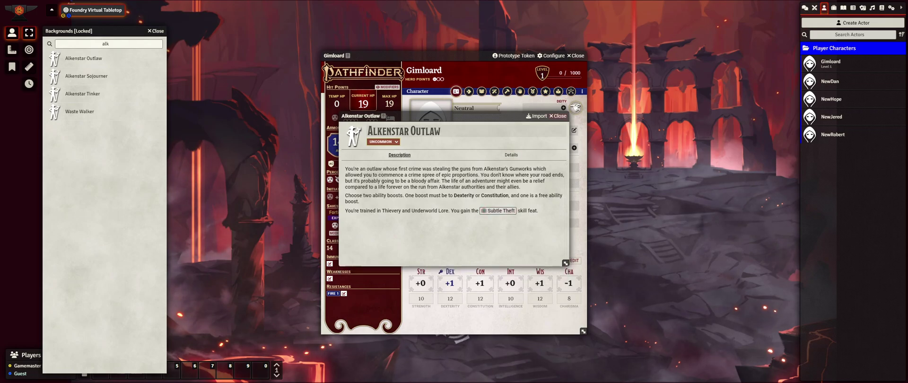
{"action": "double_click", "coordinate": [106, 44]}
{"action": "key", "text": "BackSpace"}
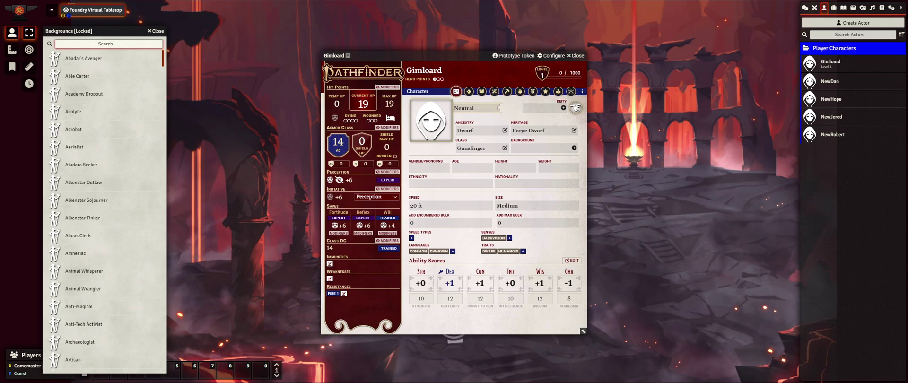
- Search 'gun', drag Gunsmith onto Gimloard's Background field, and close the compendium
{"action": "scroll", "coordinate": [104, 208], "scroll_direction": "down", "scroll_amount": 4}
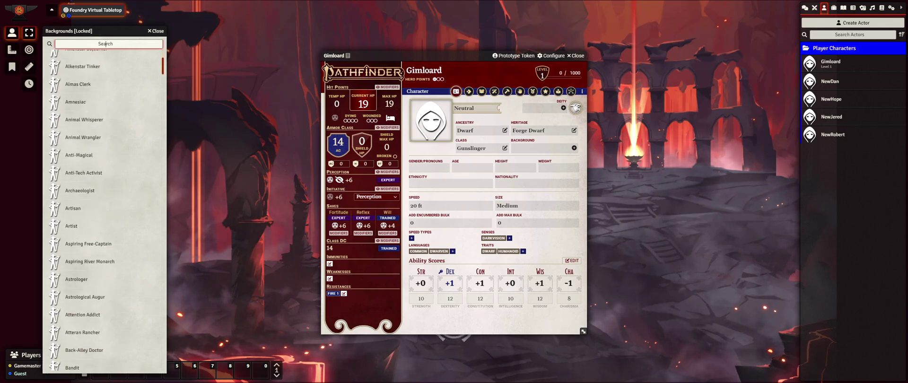
{"action": "scroll", "coordinate": [104, 208], "scroll_direction": "down", "scroll_amount": 7}
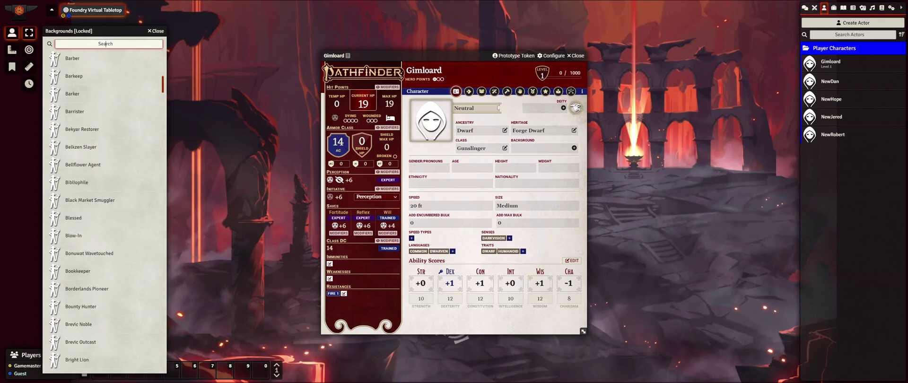
{"action": "scroll", "coordinate": [104, 208], "scroll_direction": "down", "scroll_amount": 3}
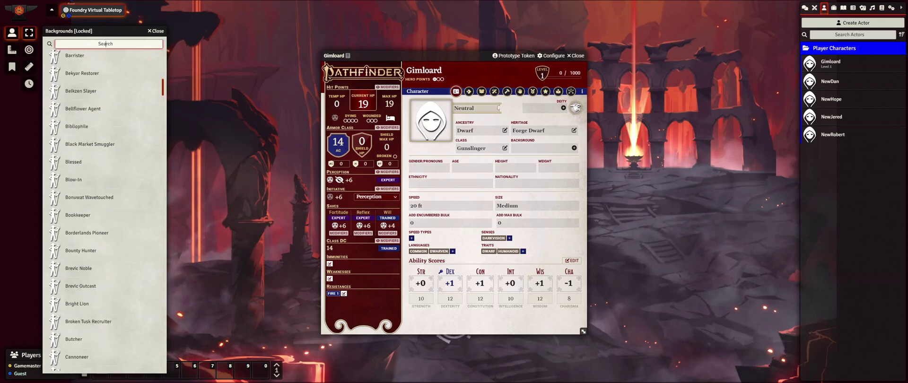
{"action": "type", "text": "gun"}
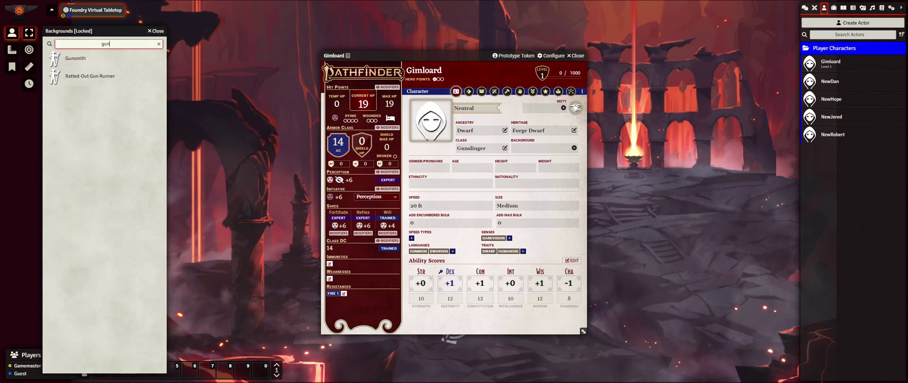
{"action": "left_click_drag", "start_coordinate": [75, 58], "coordinate": [534, 147]}
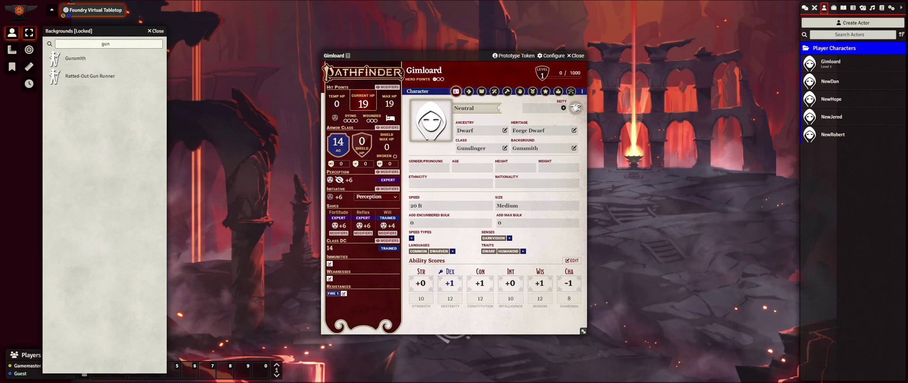
{"action": "key", "text": "Escape"}
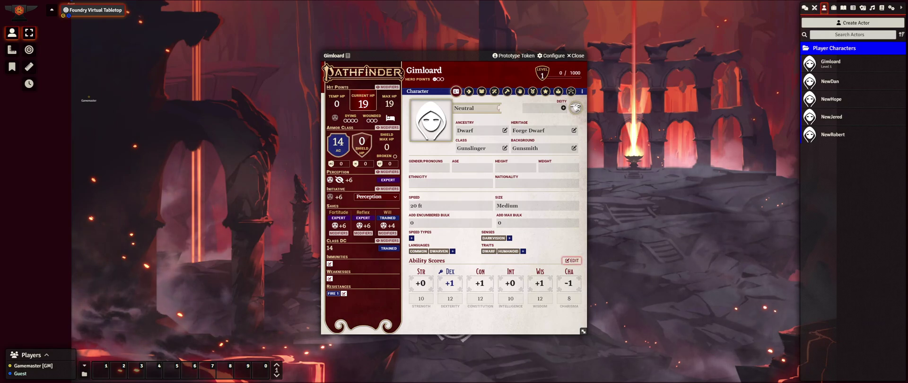
- Boost Dexterity from Dwarf, Gunsmith and level 1, plus level 1 Wisdom and Constitution
{"action": "left_click", "coordinate": [571, 261]}
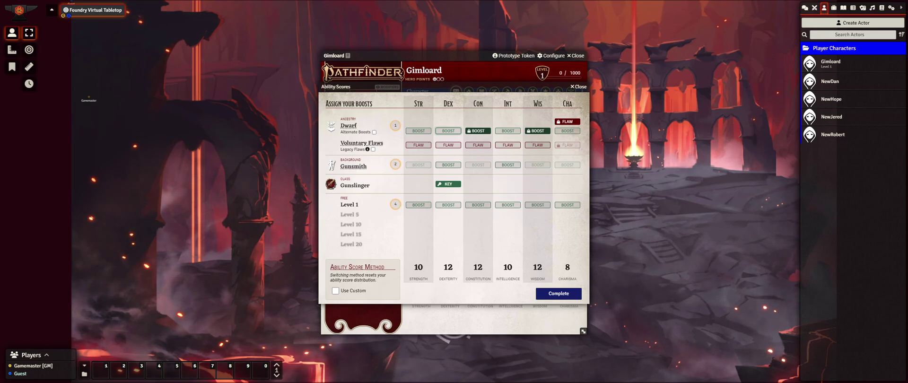
{"action": "left_click", "coordinate": [448, 131]}
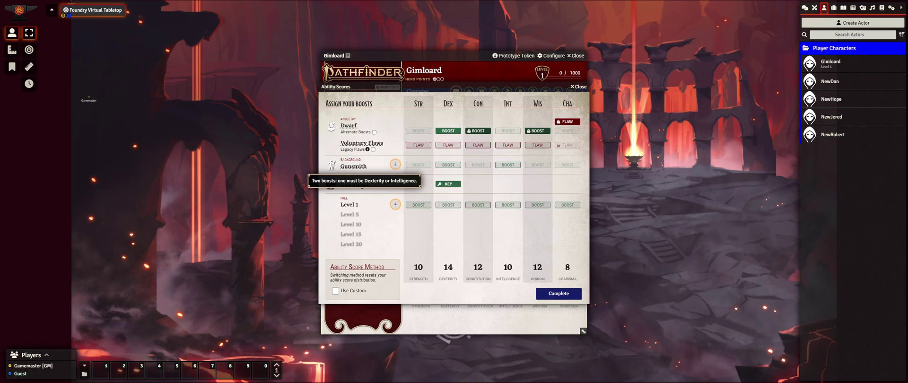
{"action": "left_click", "coordinate": [448, 165]}
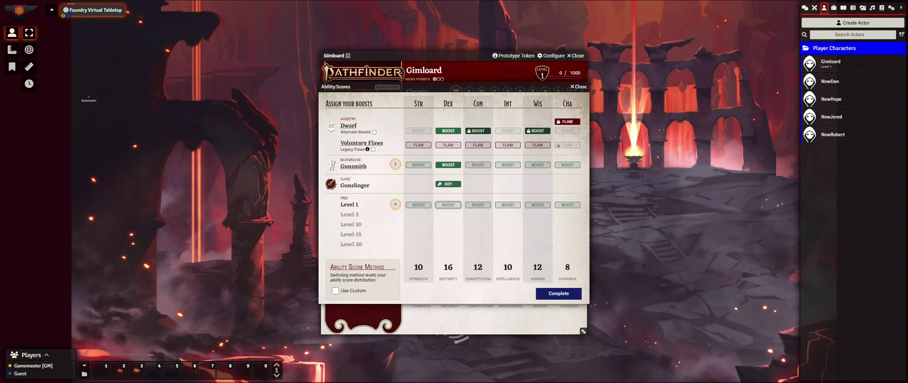
{"action": "left_click", "coordinate": [448, 204]}
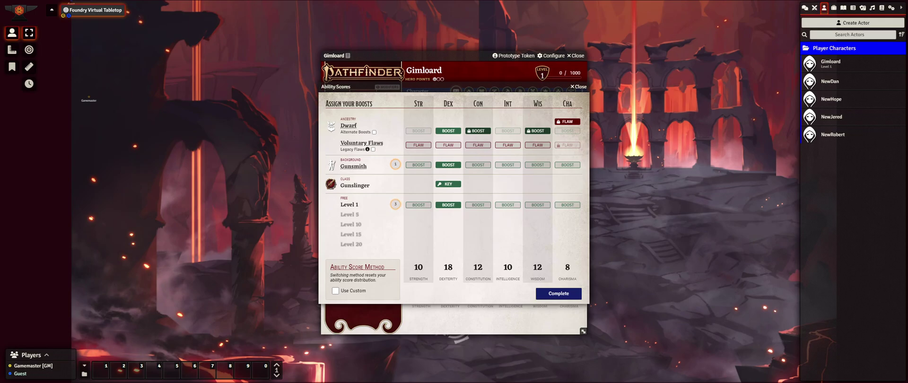
{"action": "left_click", "coordinate": [538, 204]}
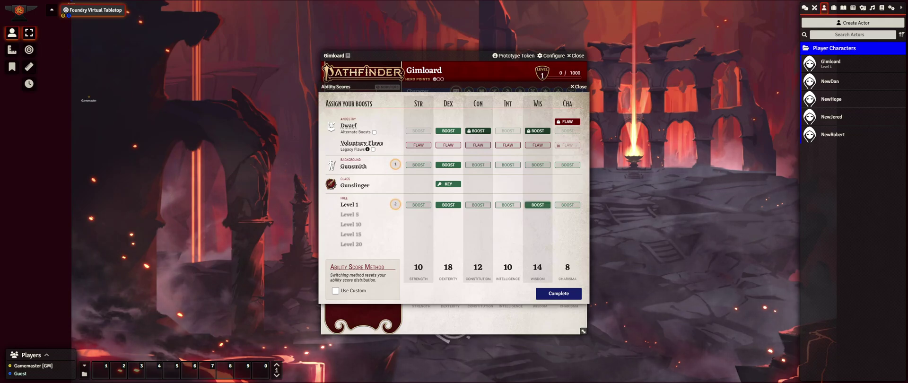
{"action": "left_click", "coordinate": [479, 205]}
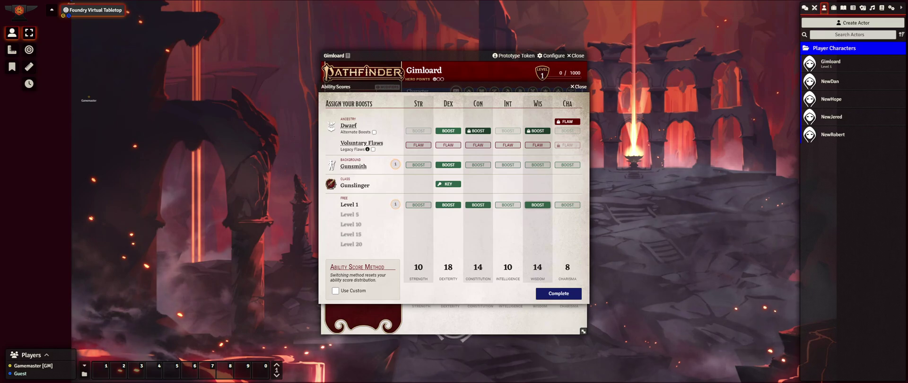
- Put the second Gunsmith boost on Wisdom and the last free boost on Charisma, then complete
{"action": "left_click", "coordinate": [538, 205]}
{"action": "left_click", "coordinate": [538, 205]}
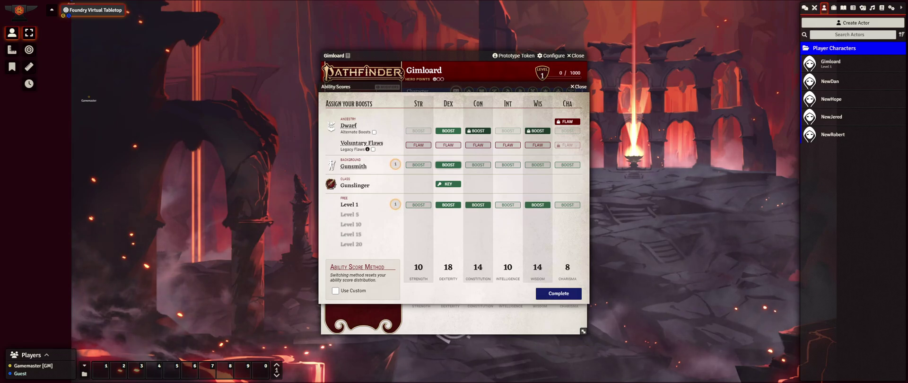
{"action": "left_click", "coordinate": [538, 164]}
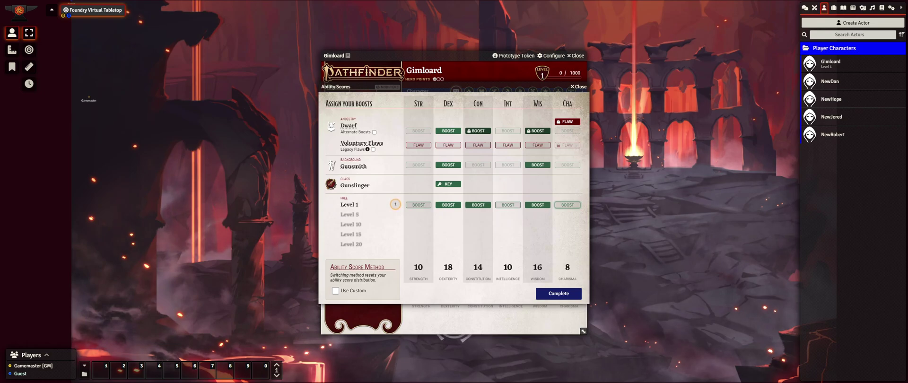
{"action": "left_click", "coordinate": [567, 205]}
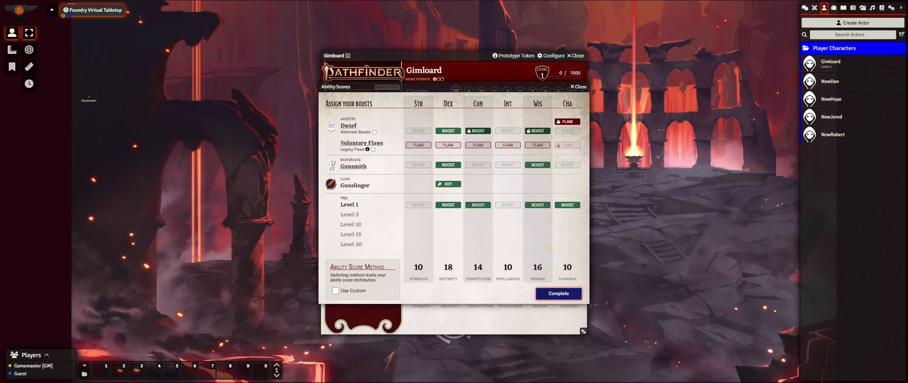
{"action": "left_click", "coordinate": [559, 293]}
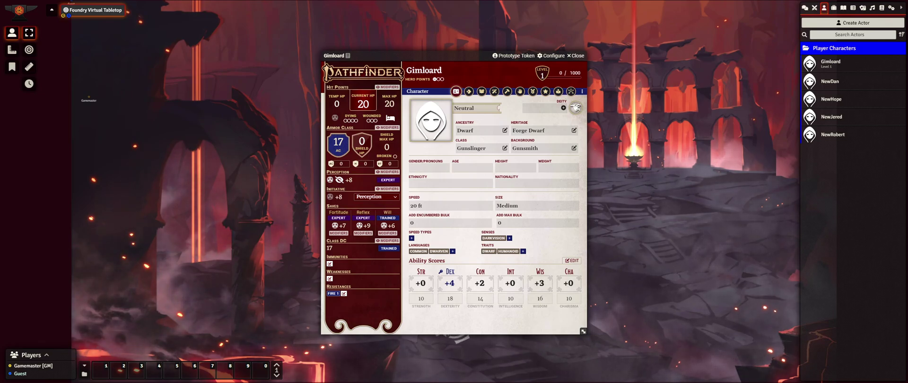
- Look over Actions, Inventory and Crafting, then show Proficiencies with trained Acrobatics and Clan Pistol
{"action": "left_click", "coordinate": [469, 92]}
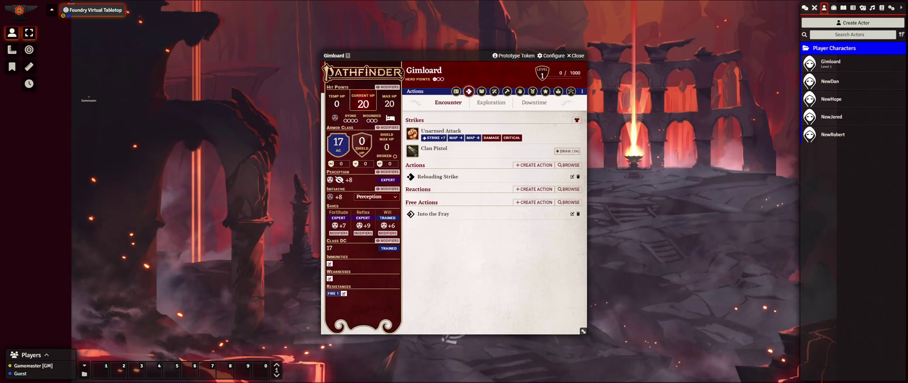
{"action": "left_click", "coordinate": [482, 91]}
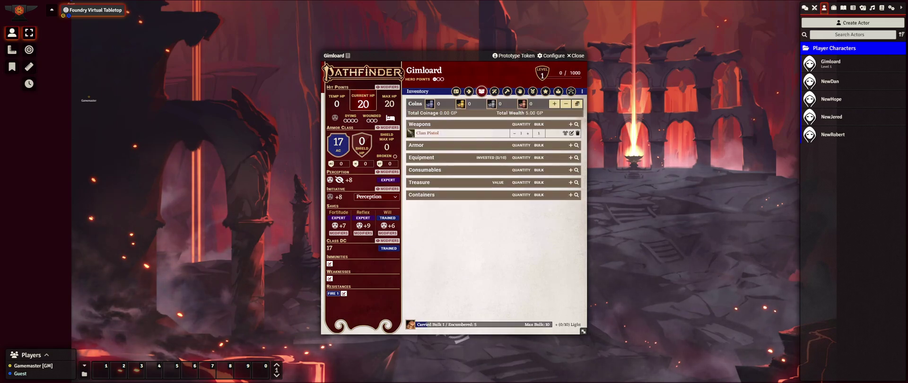
{"action": "left_click", "coordinate": [508, 92]}
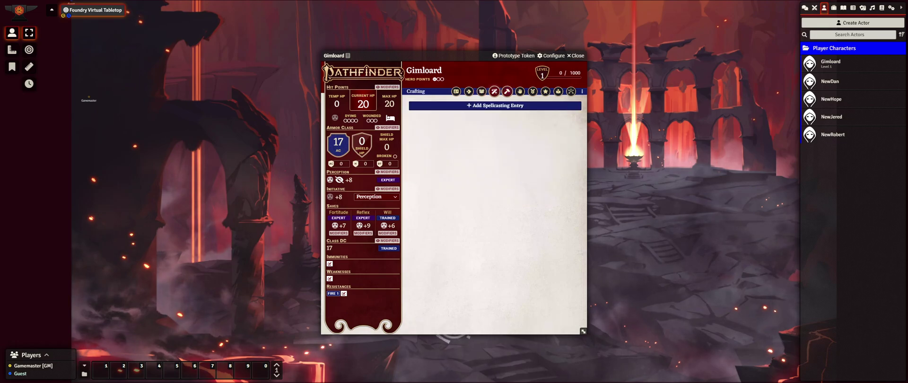
{"action": "left_click", "coordinate": [520, 91]}
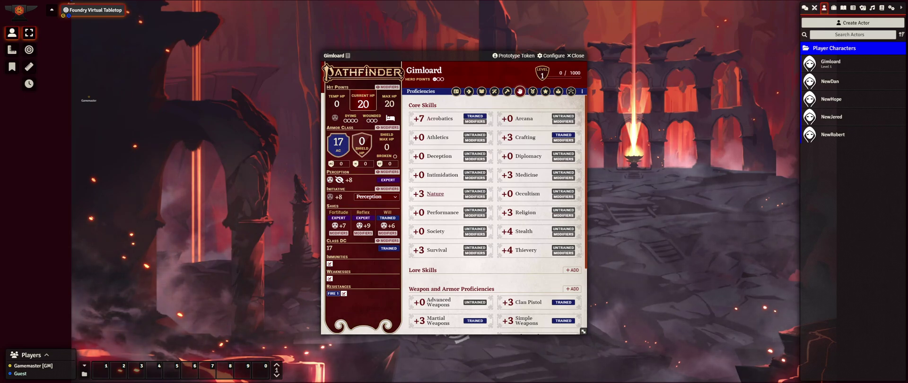
{"action": "scroll", "coordinate": [495, 213], "scroll_direction": "down", "scroll_amount": 2}
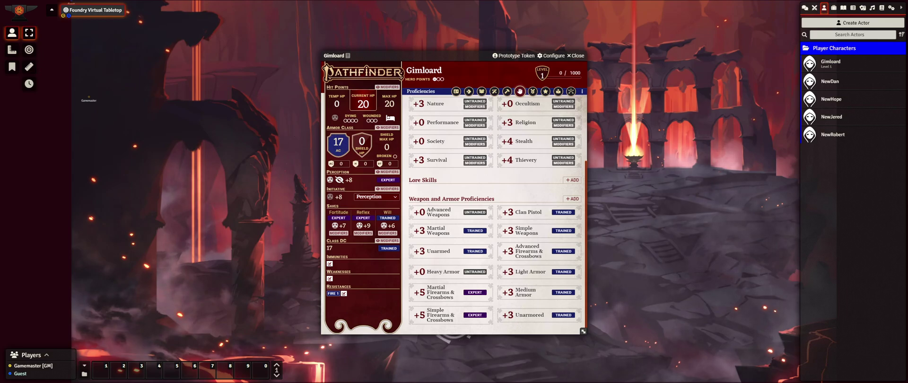
{"action": "scroll", "coordinate": [495, 213], "scroll_direction": "up", "scroll_amount": 2}
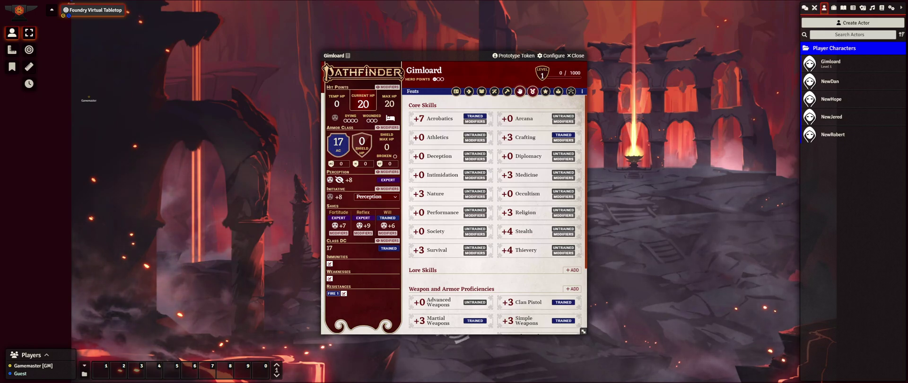
- Switch Gimloard's sheet to the Feats tab to see feats, features and the empty class feat slot
{"action": "left_click", "coordinate": [533, 92]}
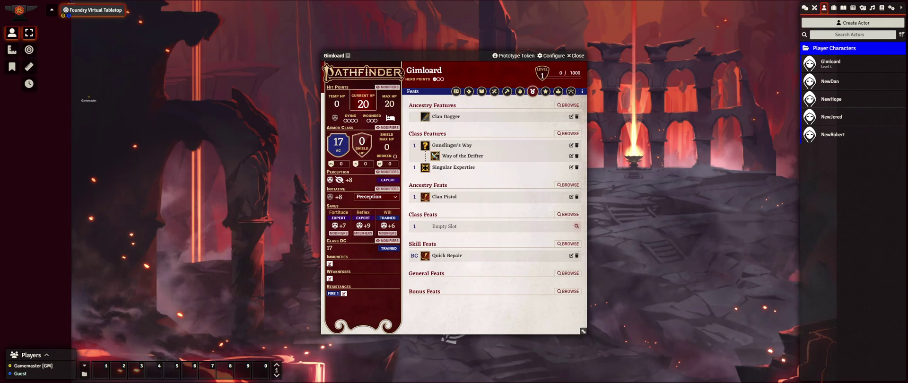
- Browse Gunslinger class feats for the empty slot and open the Blast Lock feat's details
{"action": "left_click", "coordinate": [577, 226]}
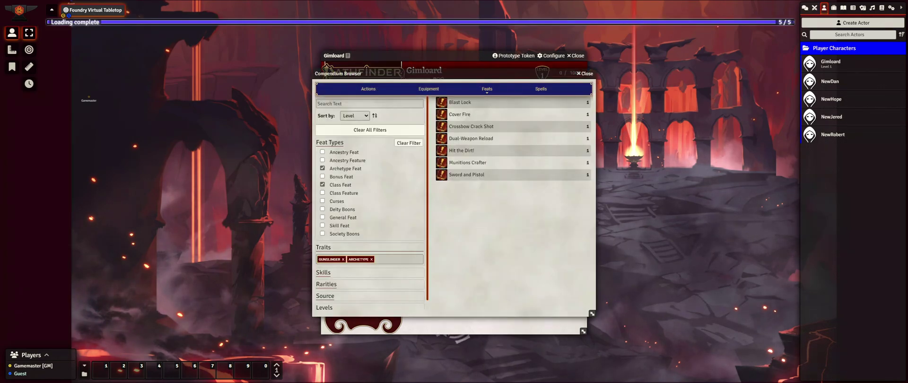
{"action": "left_click_drag", "start_coordinate": [340, 73], "coordinate": [62, 43]}
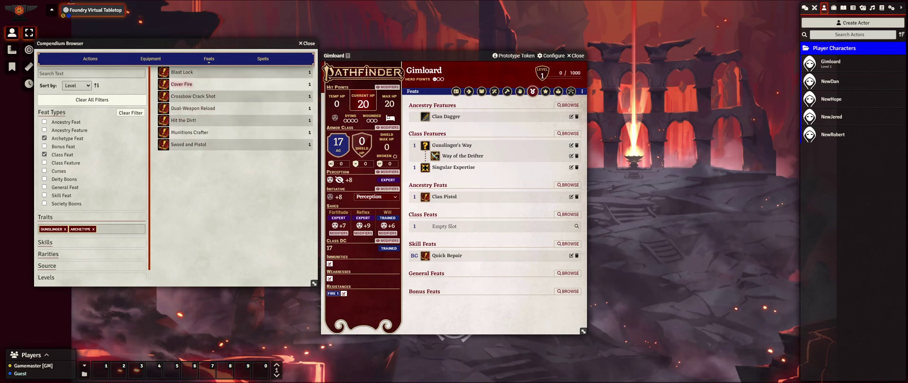
{"action": "left_click", "coordinate": [182, 72]}
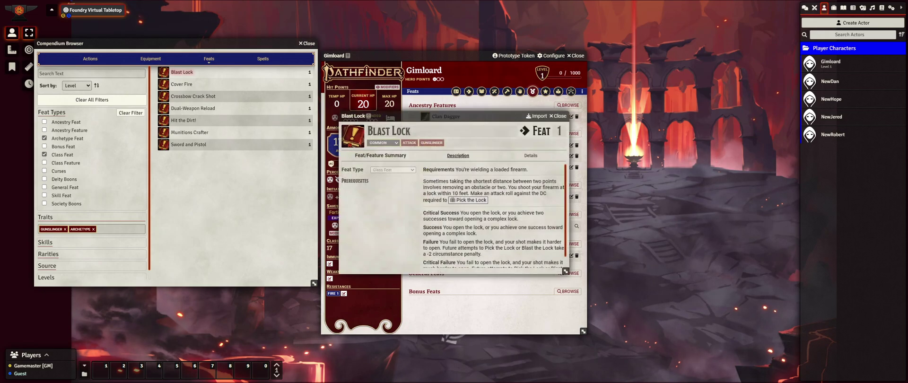